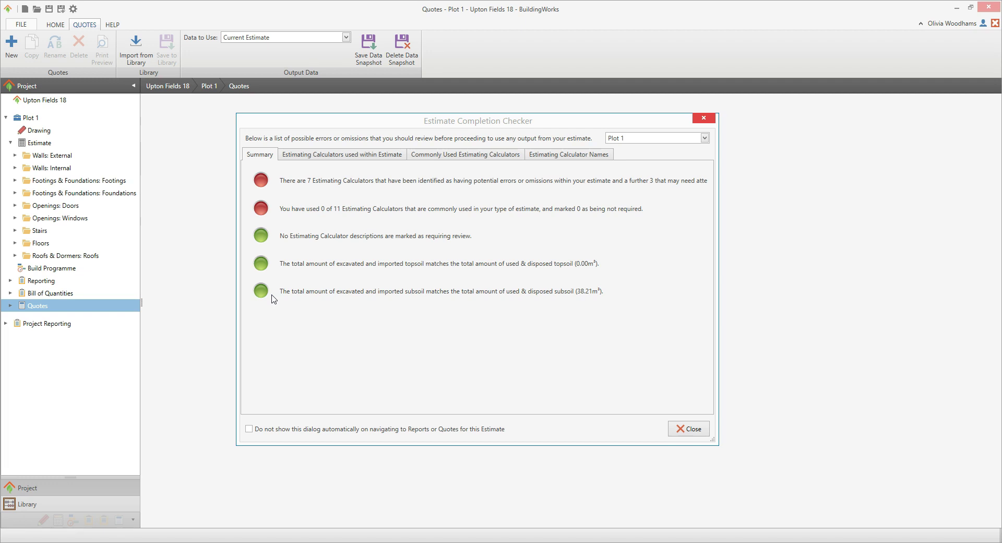
# Review the Estimate Completion Checker's lists, mark the Edwardian 4 external door with Finesse Zinc glazing as completed, and close the checker.
pyautogui.click(398, 156)
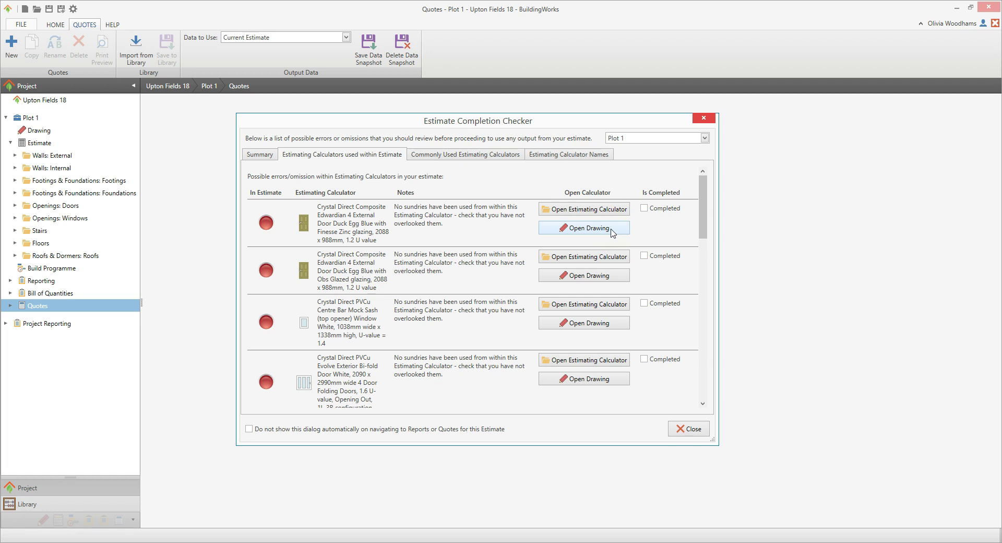
pyautogui.click(643, 208)
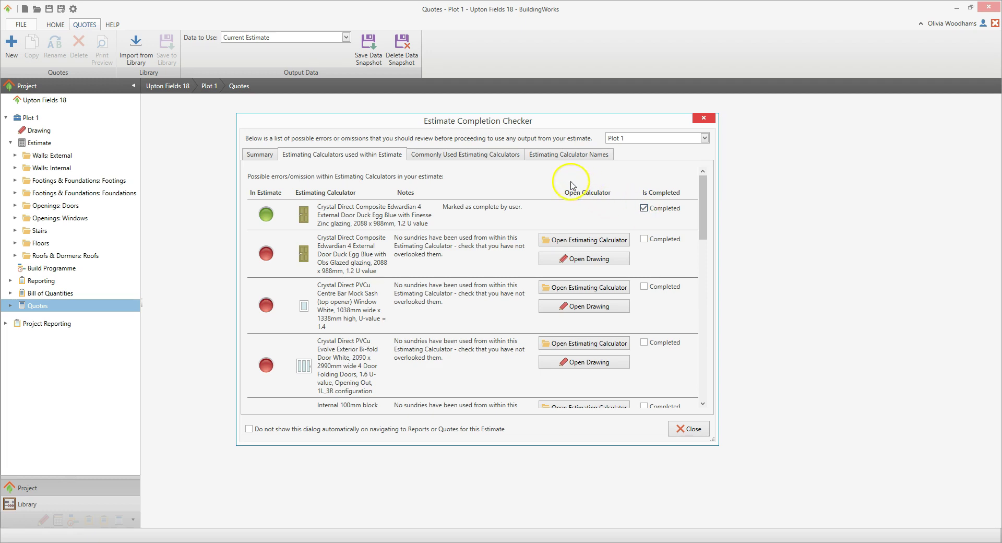
pyautogui.click(513, 156)
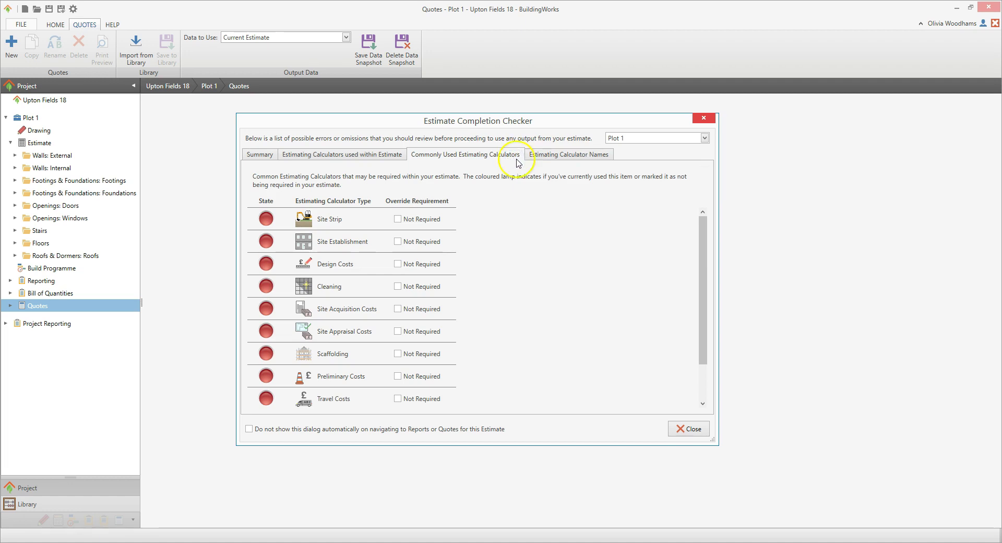
pyautogui.click(590, 156)
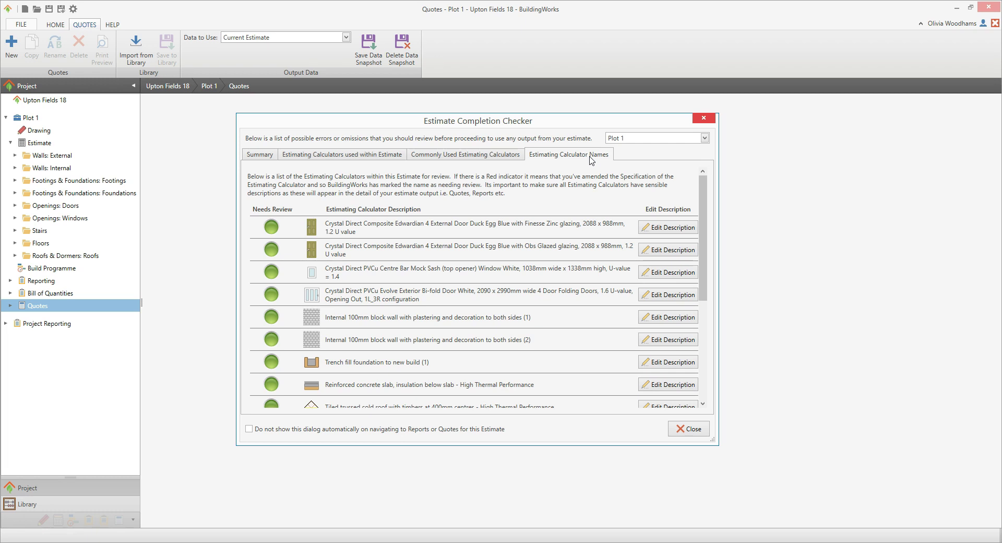
pyautogui.click(690, 428)
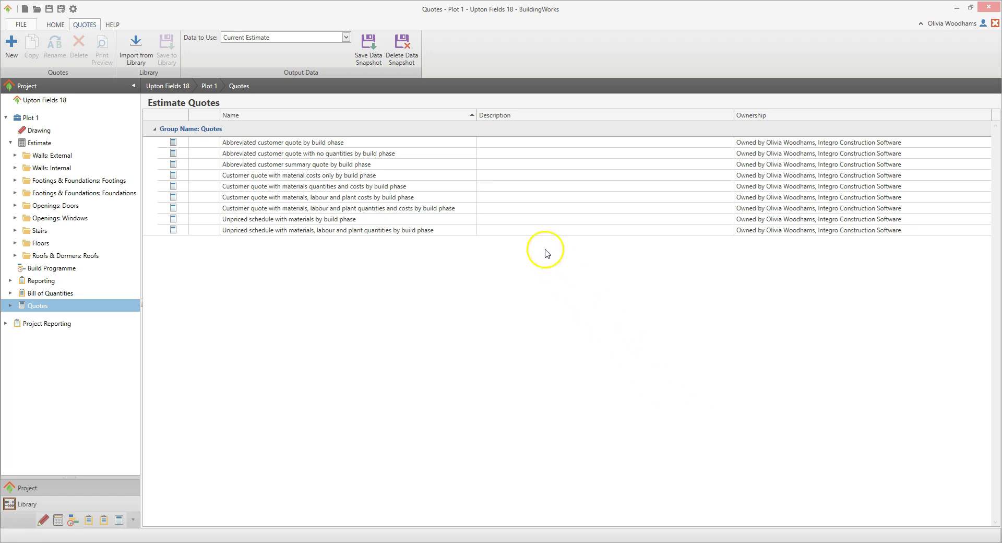
# Save a data snapshot of the current estimate and check which data sets can be used for the quotes.
pyautogui.click(368, 61)
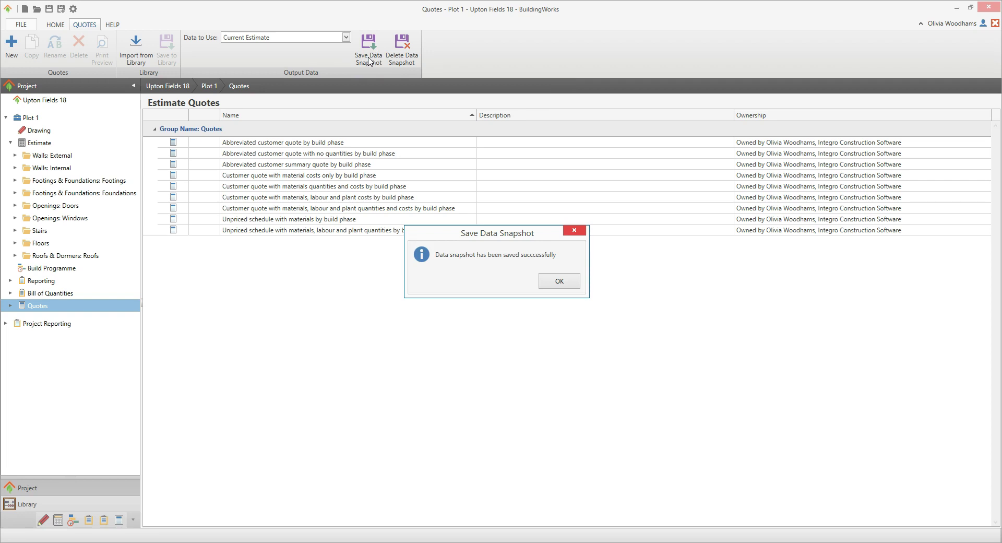
pyautogui.click(559, 282)
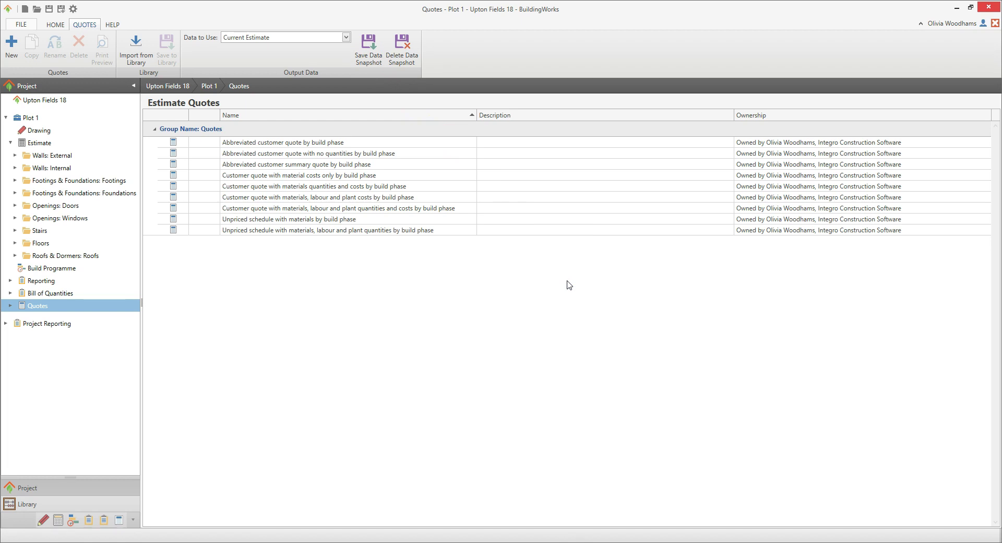
pyautogui.click(345, 37)
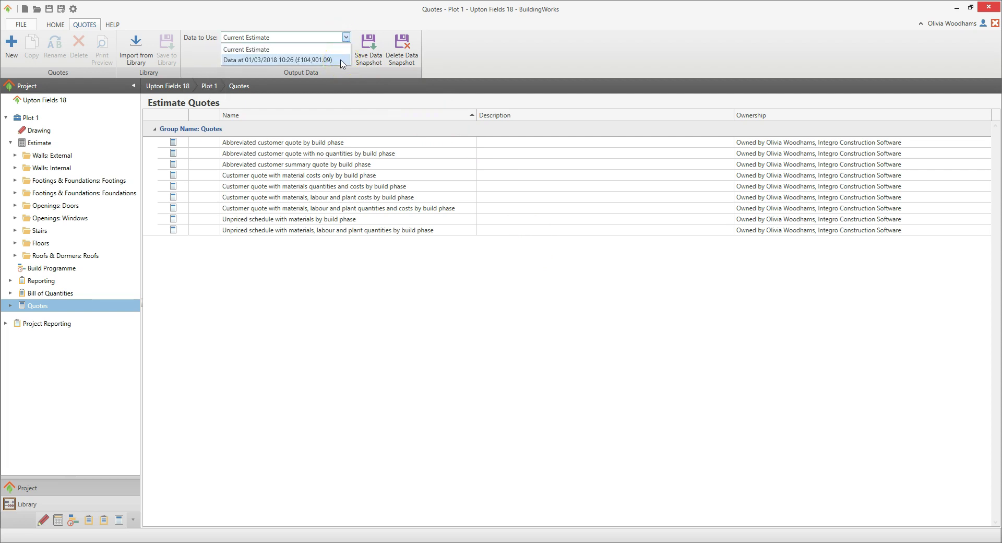
pyautogui.click(344, 269)
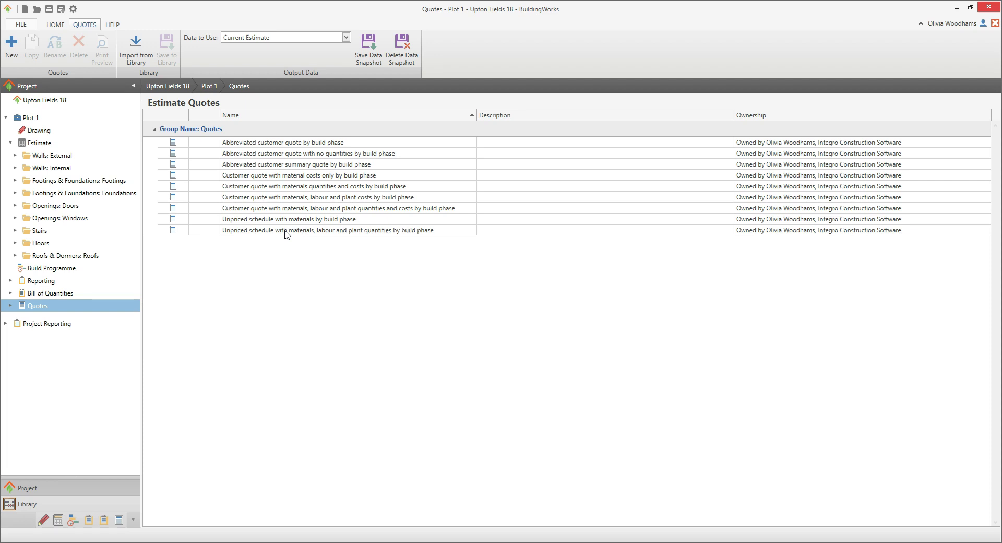
# Open the customer quote with materials quantities and costs by build phase and read through its pages to the Terms & Conditions.
pyautogui.click(298, 186)
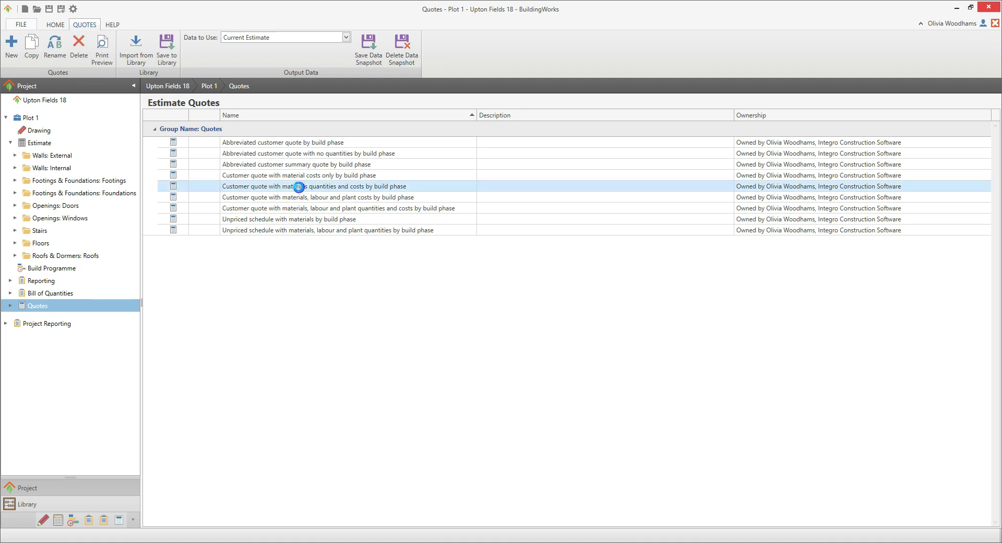
pyautogui.doubleClick(298, 186)
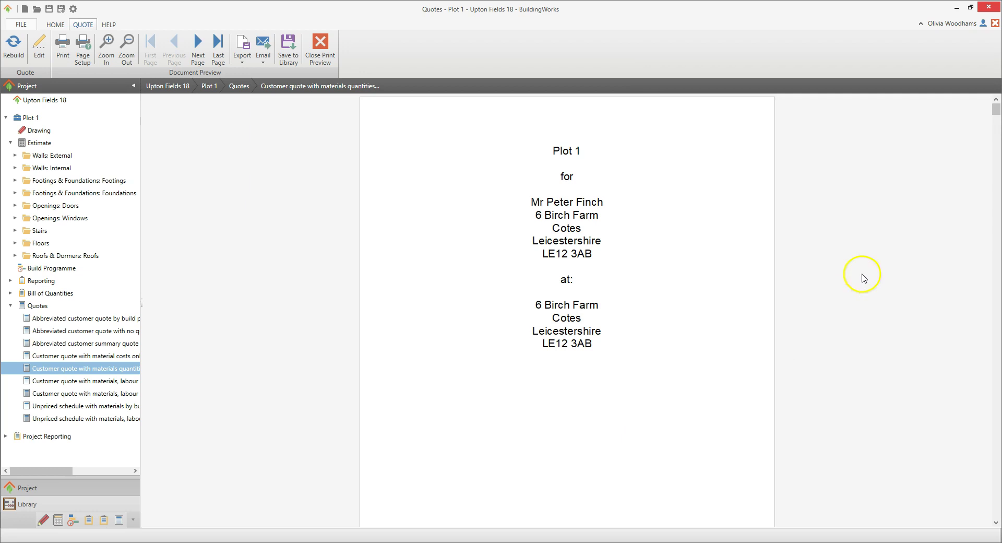
pyautogui.moveTo(994, 110); pyautogui.dragTo(997, 128)
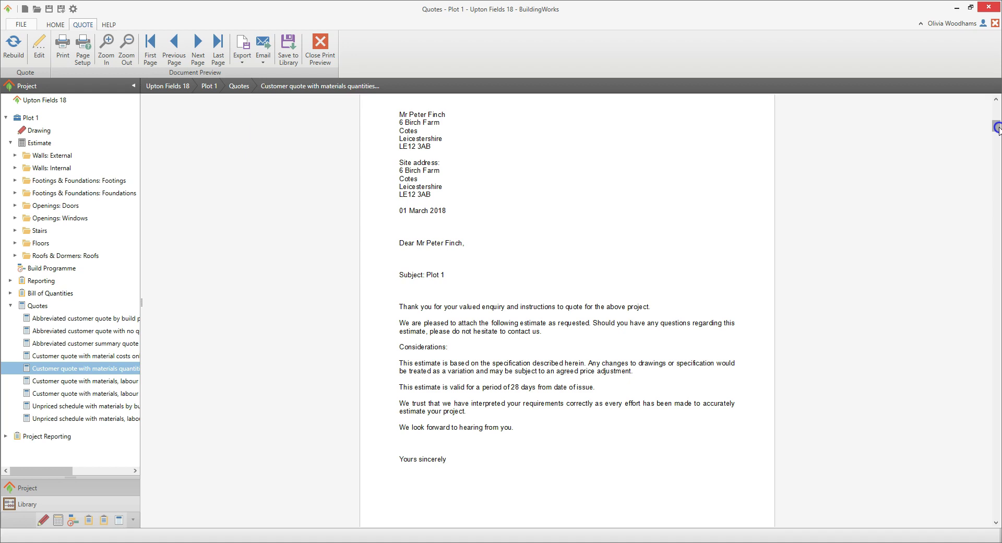
pyautogui.moveTo(998, 127); pyautogui.dragTo(998, 141)
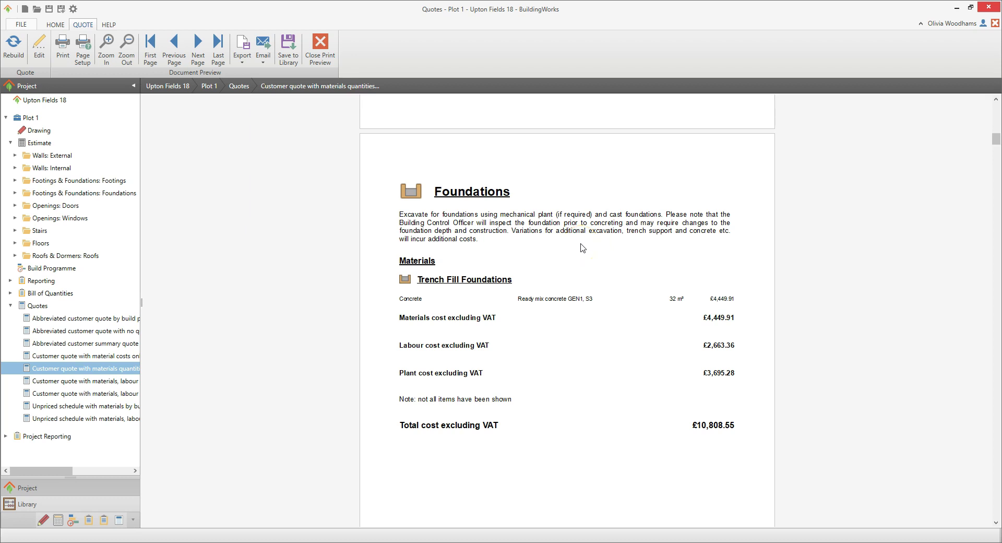
pyautogui.moveTo(996, 142); pyautogui.dragTo(995, 158)
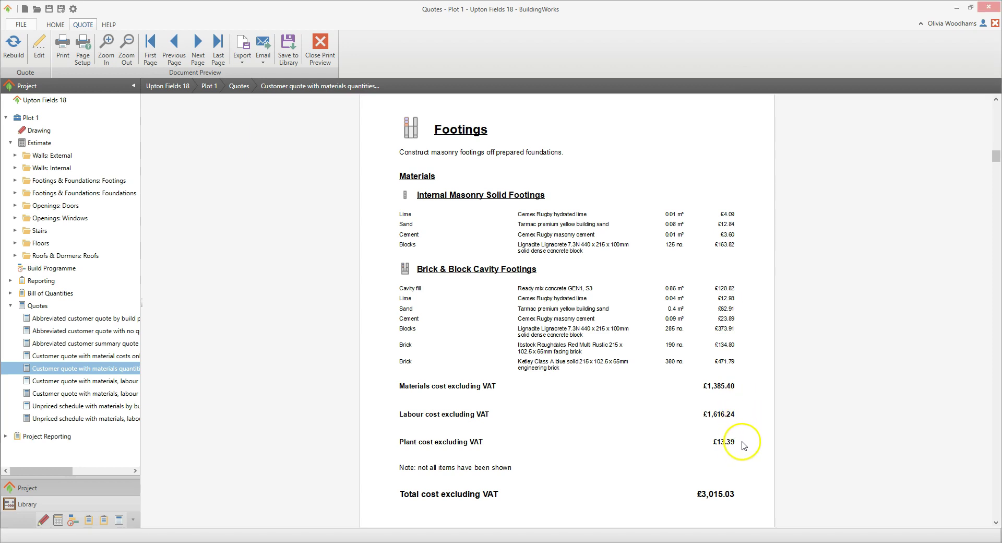
pyautogui.click(995, 165)
pyautogui.moveTo(995, 165); pyautogui.dragTo(961, 463)
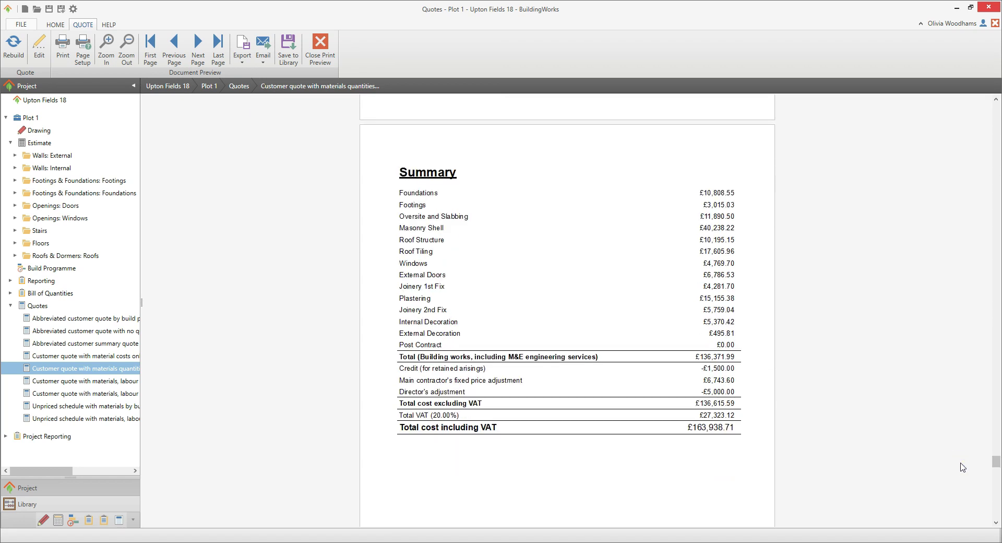
pyautogui.click(995, 471)
pyautogui.moveTo(994, 471); pyautogui.dragTo(994, 474)
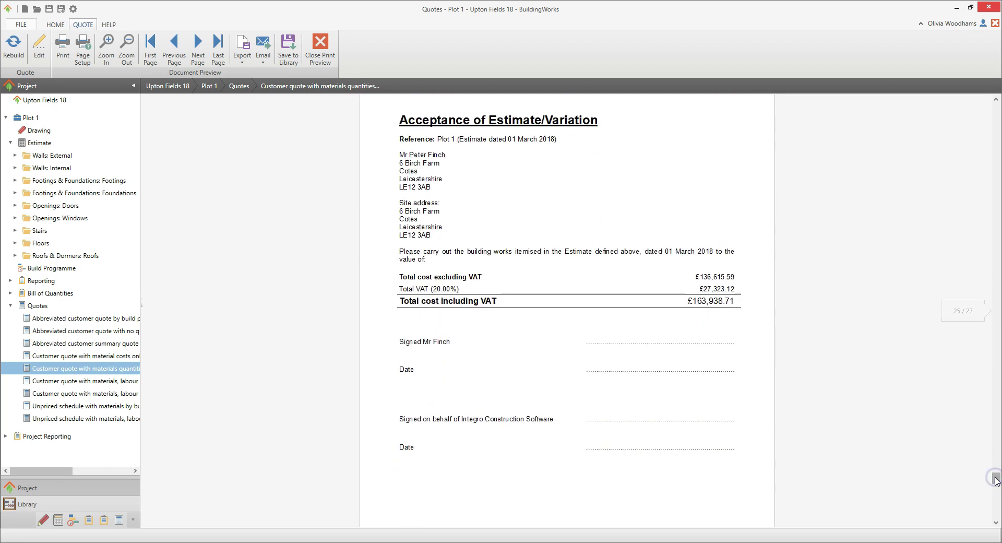
pyautogui.moveTo(995, 480); pyautogui.dragTo(996, 509)
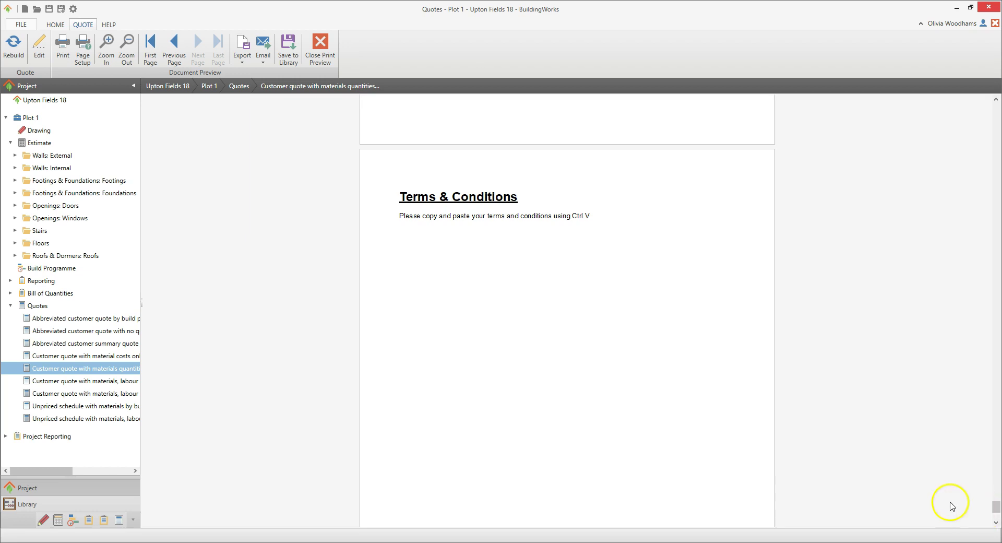
# Edit the quote to include the company logo INTEGRO-CONSTRUCTION-rgb-w.jpg and save that image to the library for other projects.
pyautogui.click(40, 61)
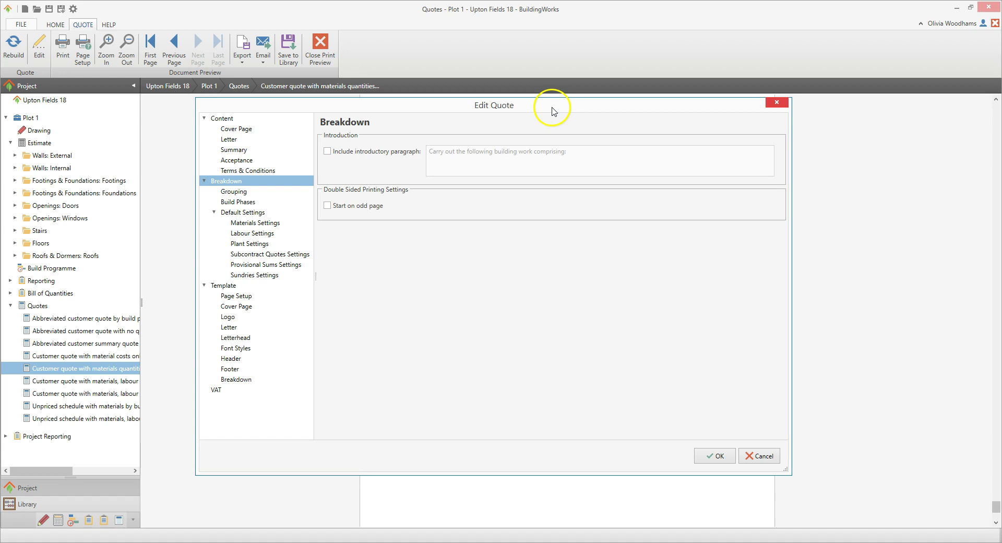
pyautogui.click(226, 120)
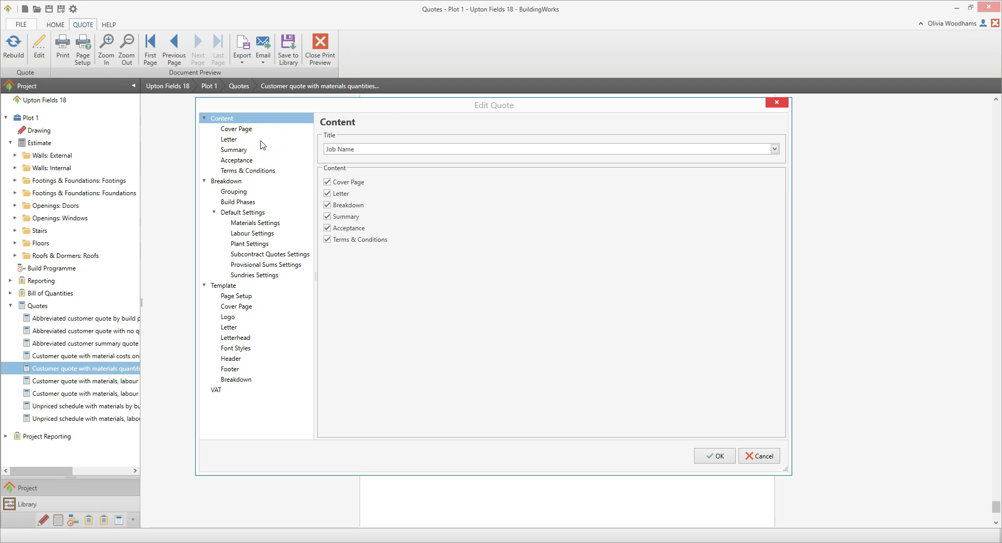
pyautogui.click(240, 129)
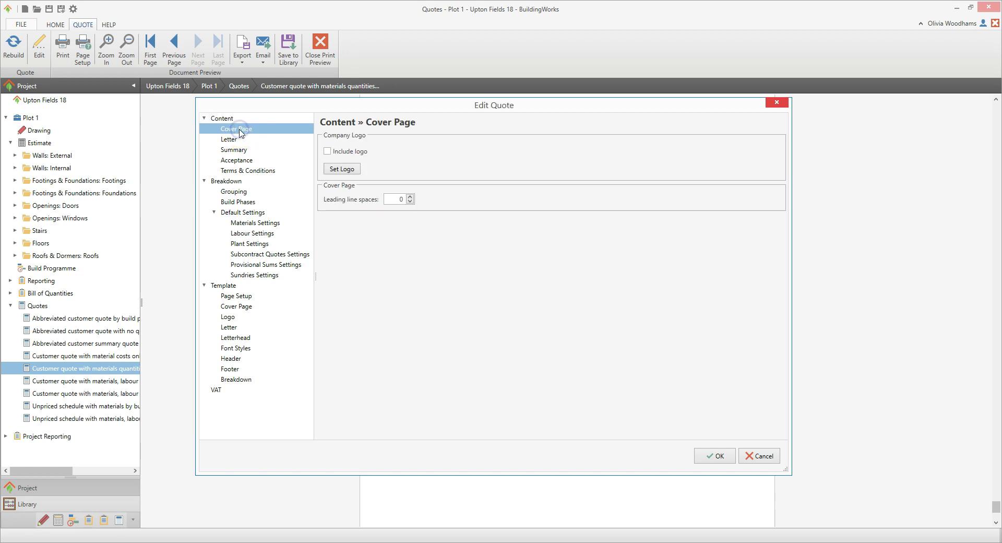
pyautogui.click(327, 152)
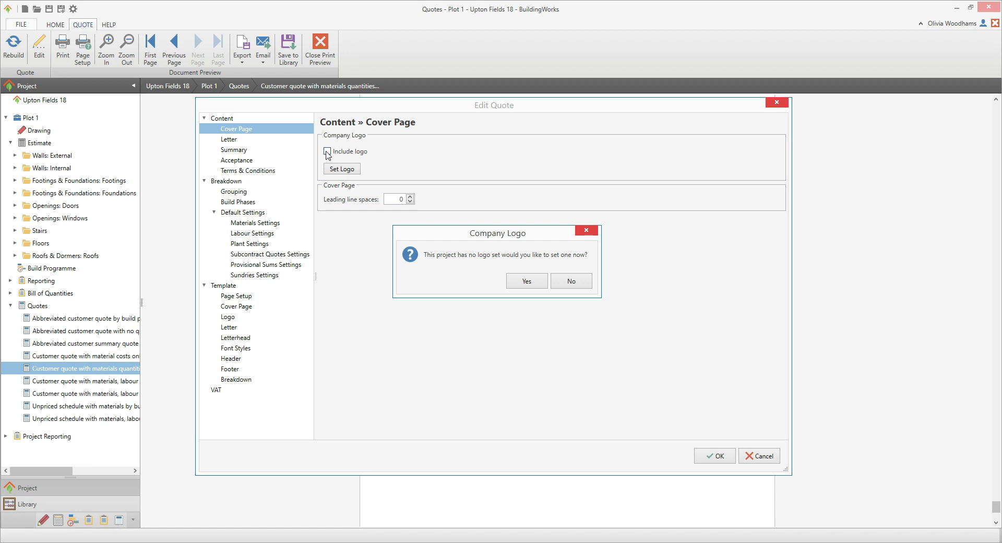
pyautogui.click(538, 283)
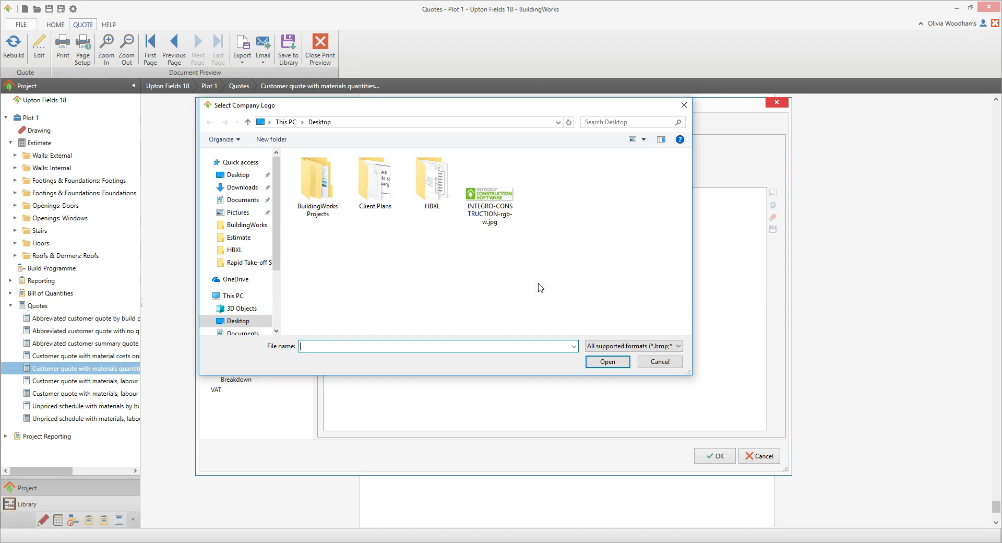
pyautogui.click(503, 218)
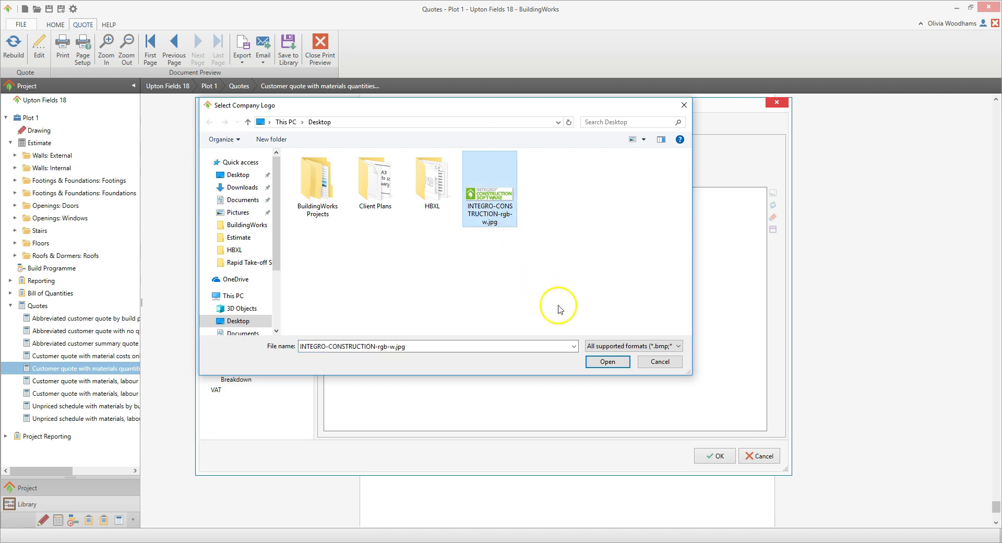
pyautogui.click(608, 361)
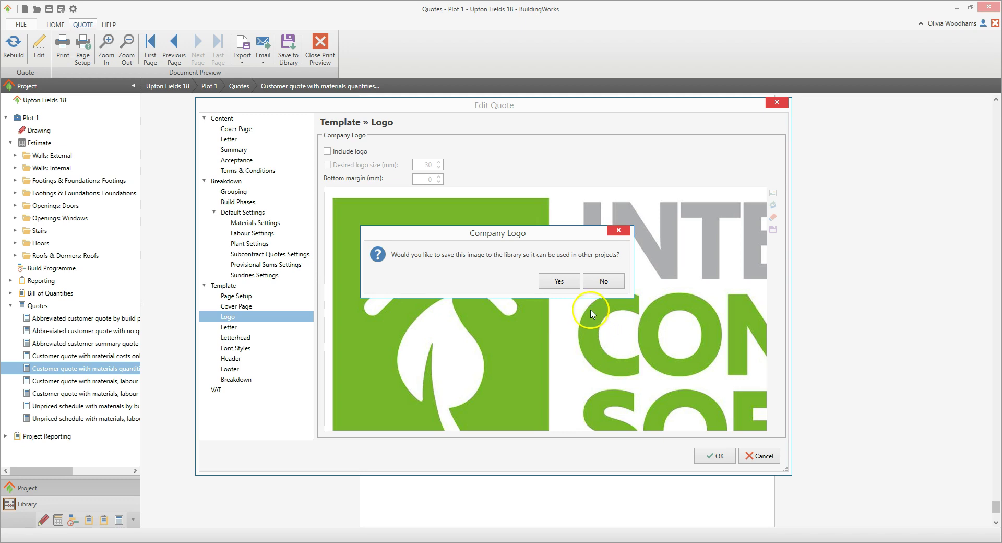
pyautogui.click(572, 284)
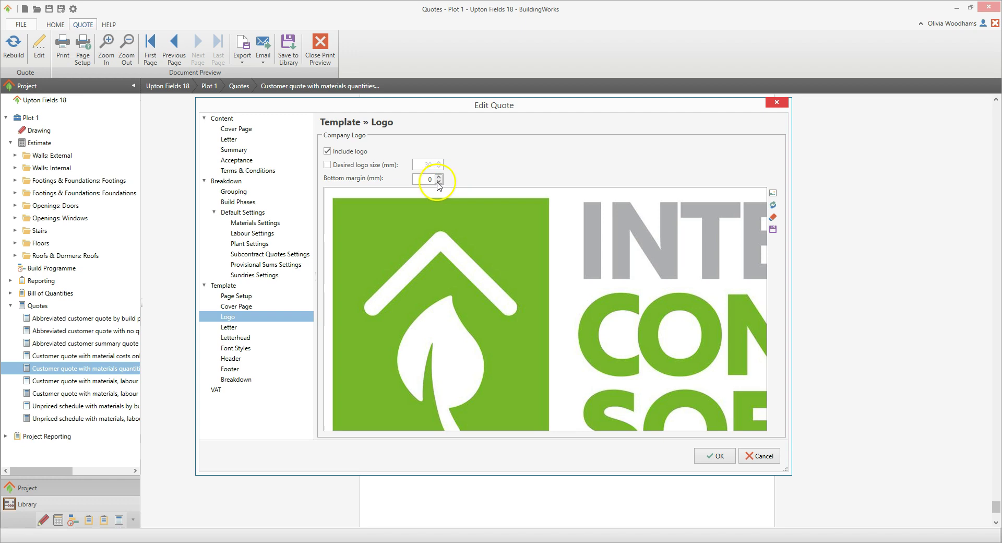
# Examine the quote's content settings for the letter text, the summary and the terms and conditions.
pyautogui.click(233, 141)
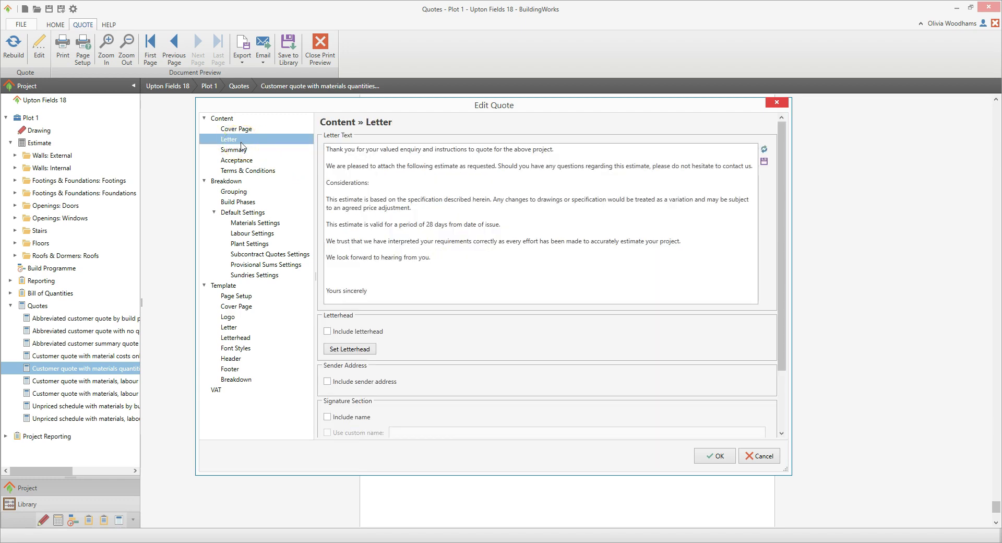
pyautogui.click(563, 152)
pyautogui.hotkey('ctrl', 'a')
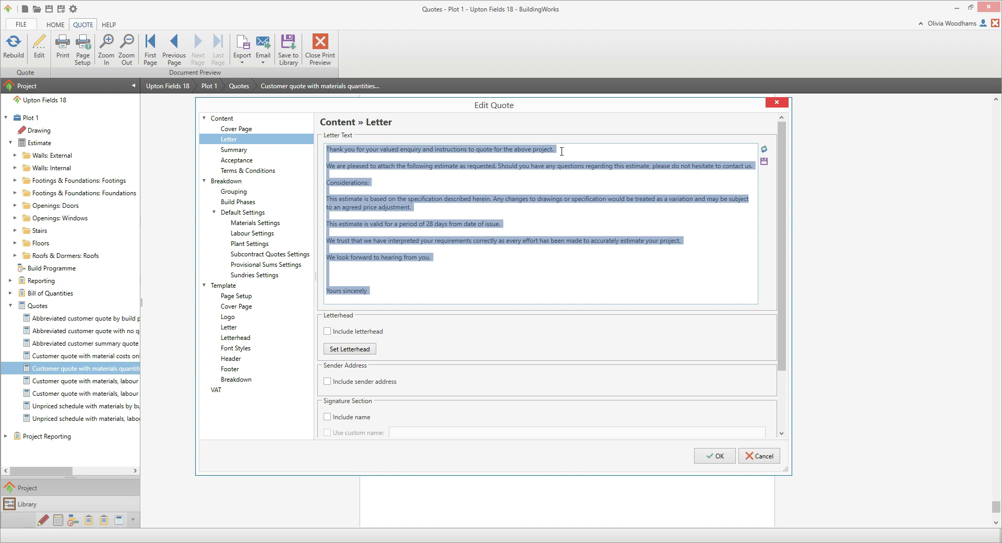
pyautogui.click(235, 150)
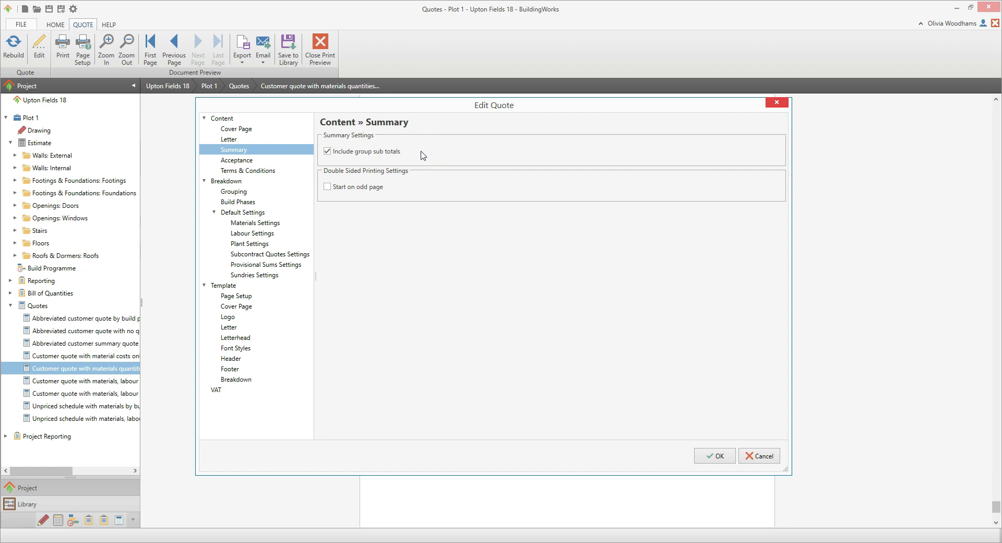
pyautogui.click(271, 172)
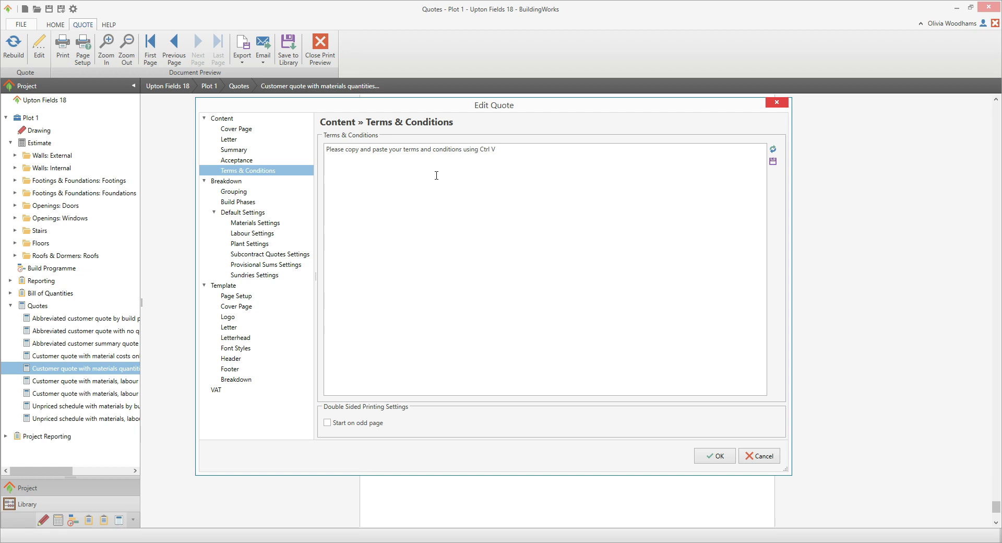
pyautogui.click(418, 171)
# Check the grouping options for the quote's breakdown and choose Build Phase as the grouping.
pyautogui.click(235, 182)
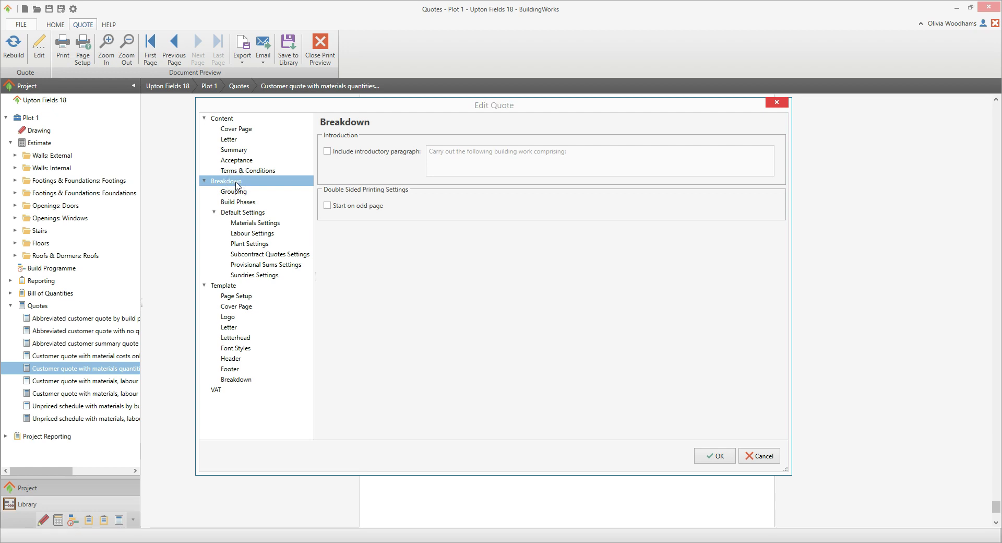
pyautogui.click(240, 193)
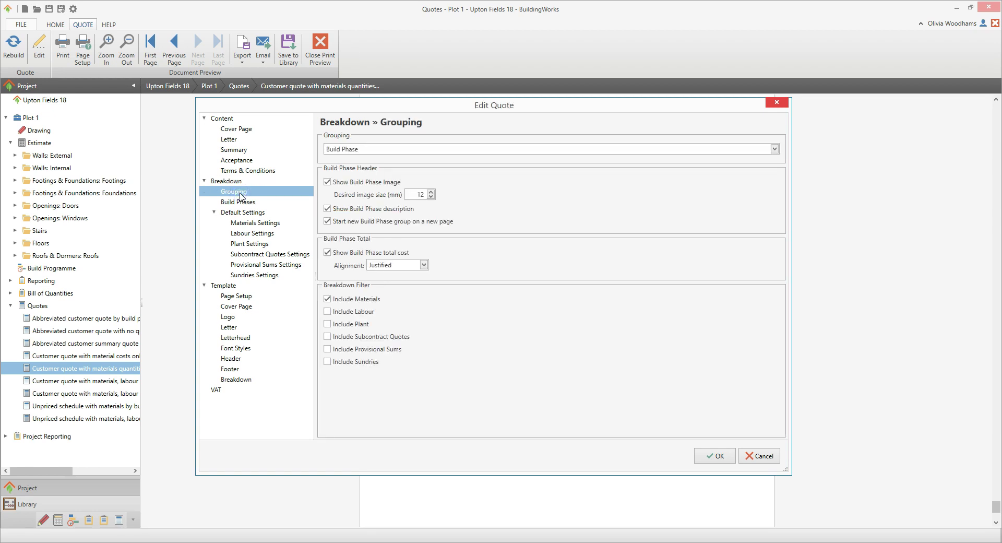
pyautogui.click(775, 151)
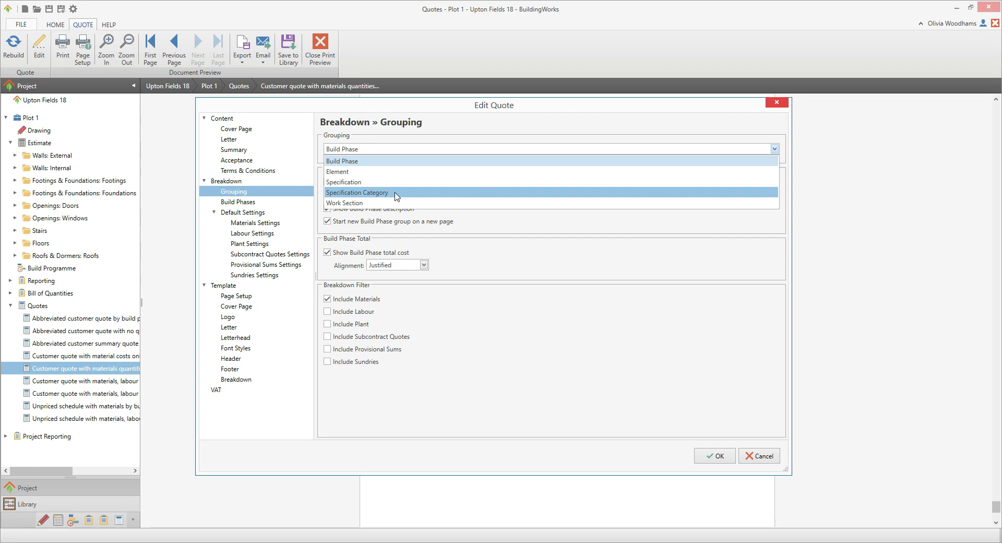
pyautogui.click(375, 164)
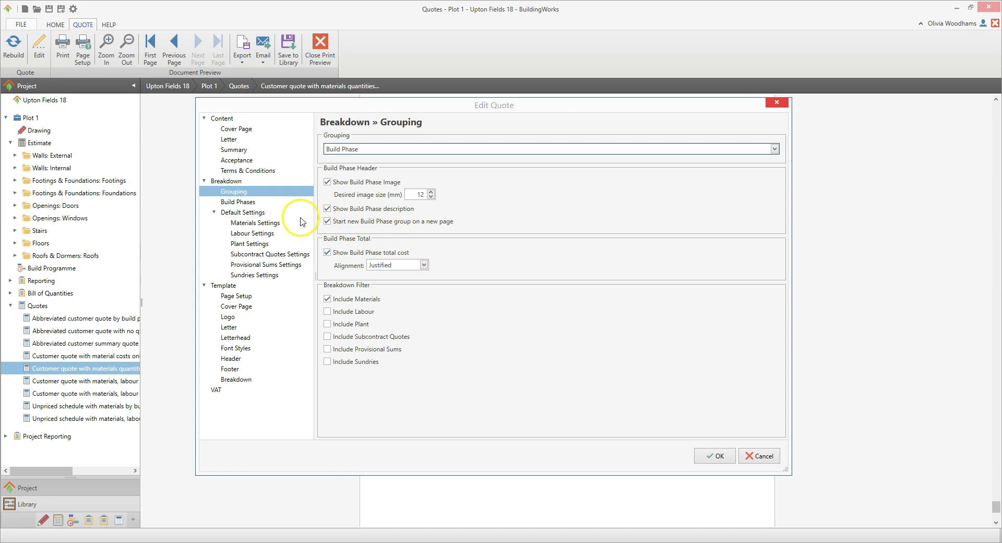
# Check the build phase descriptions and images in the quote's breakdown for External Doors, Footings and Foundations.
pyautogui.click(260, 204)
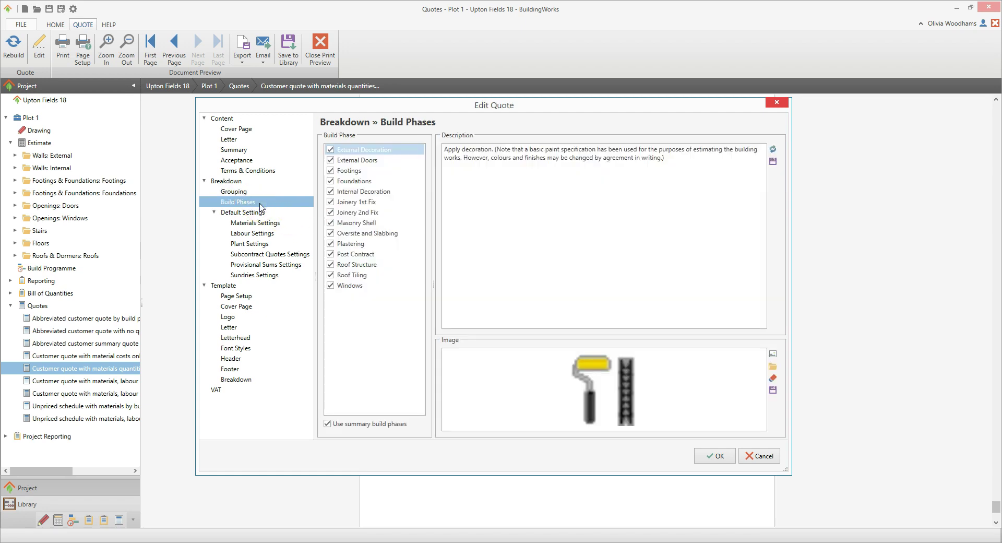
pyautogui.click(354, 161)
pyautogui.click(355, 171)
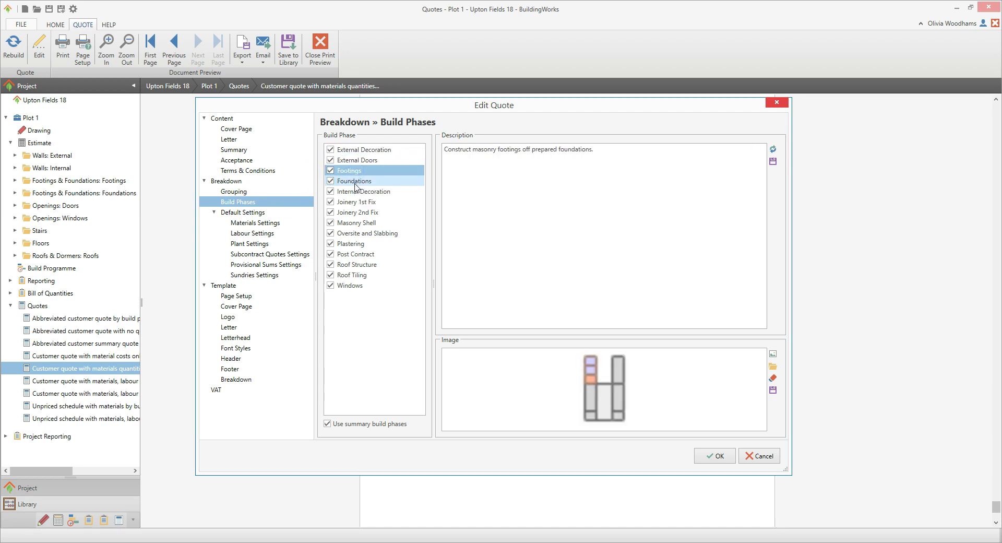
pyautogui.click(355, 182)
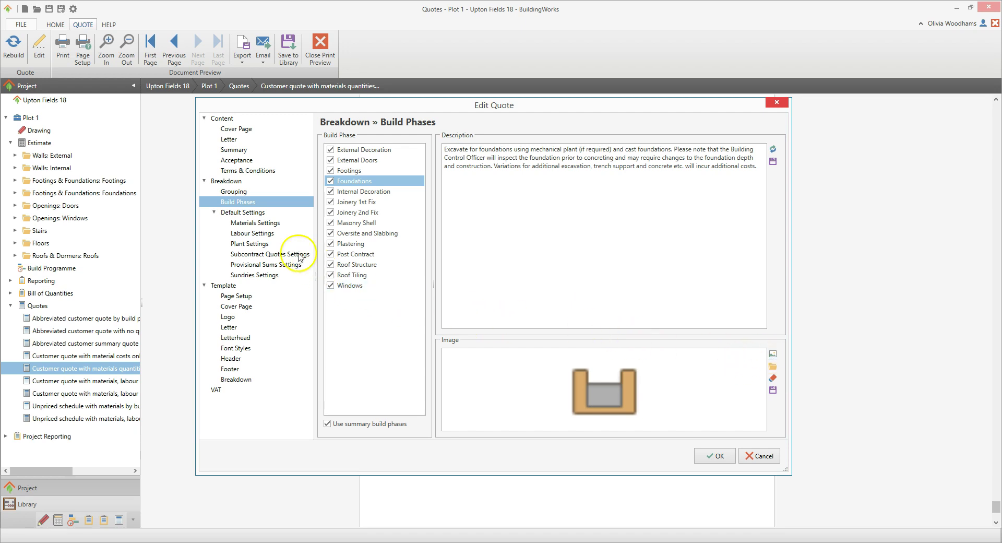
# Set the item description in the breakdown's default settings to Unbranded.
pyautogui.click(253, 214)
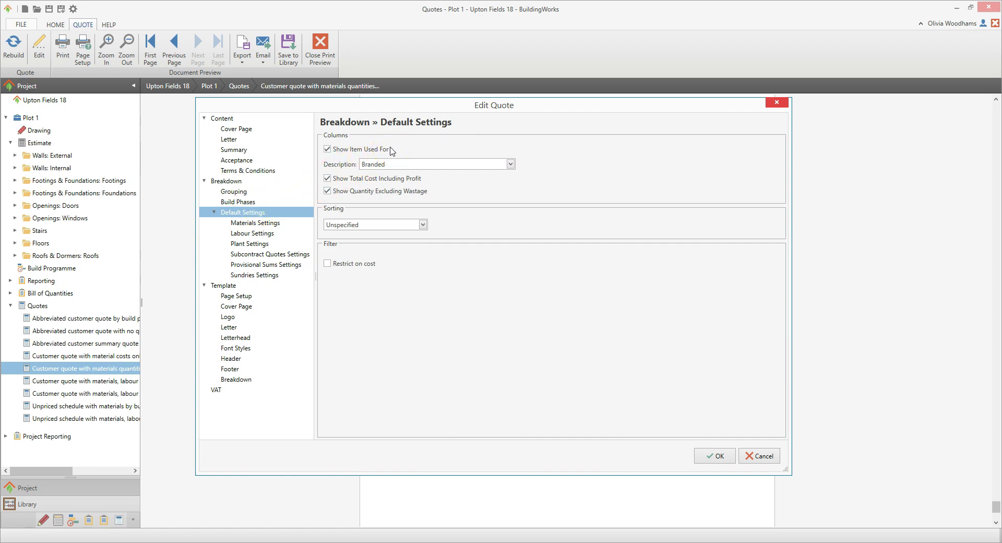
pyautogui.click(511, 165)
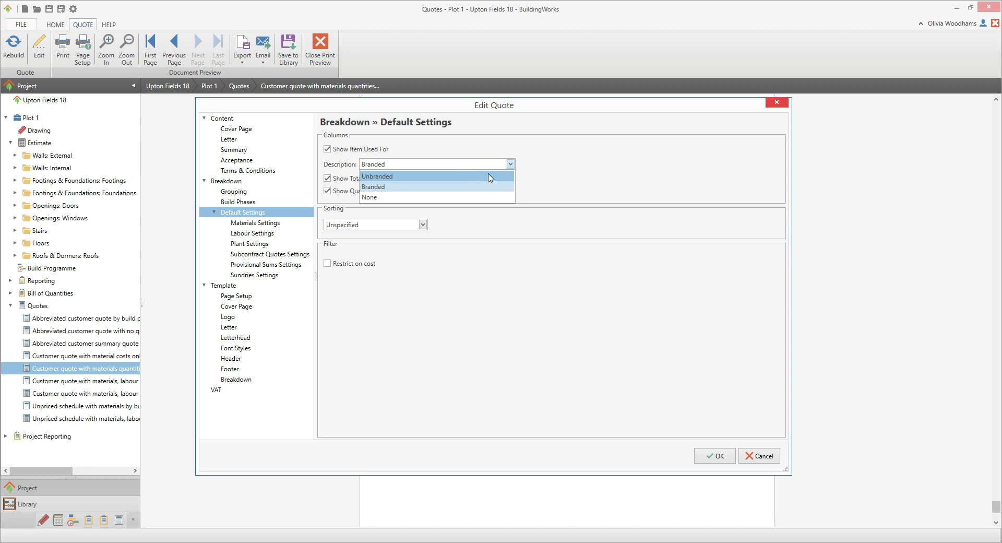
pyautogui.click(490, 176)
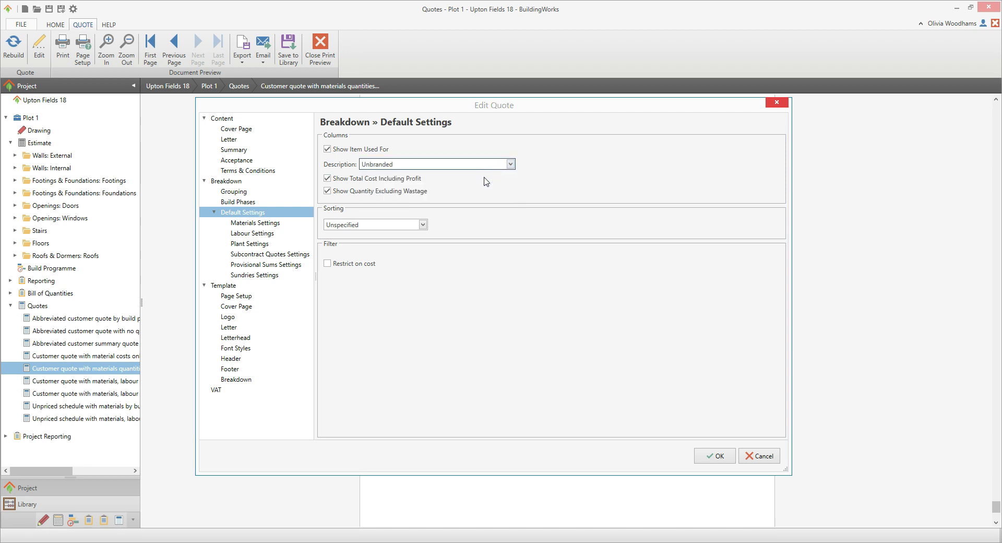
# Check the breakdown's materials and plant settings.
pyautogui.click(280, 226)
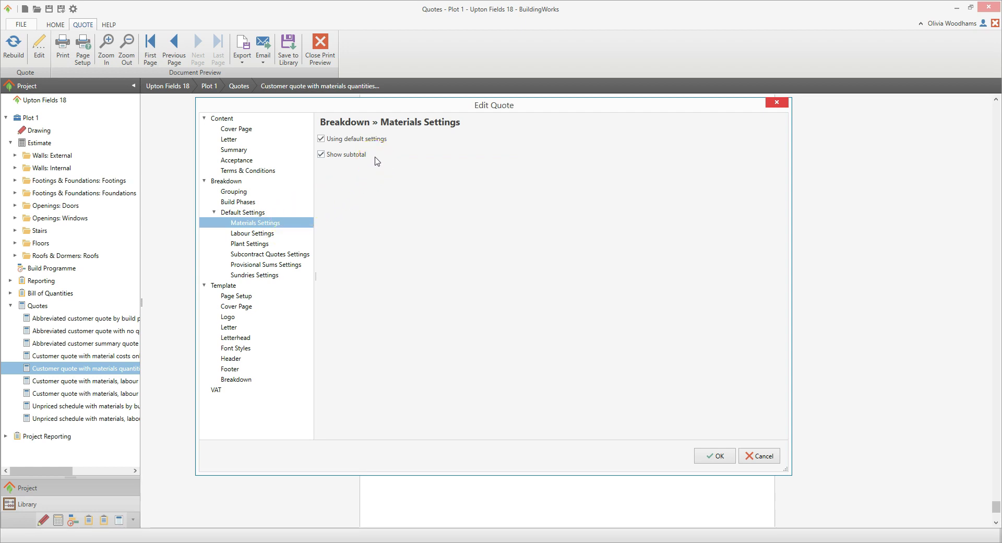
pyautogui.click(271, 245)
pyautogui.click(271, 247)
# Examine the quote's template settings for page setup, letterhead, font styles, header and footer.
pyautogui.click(224, 286)
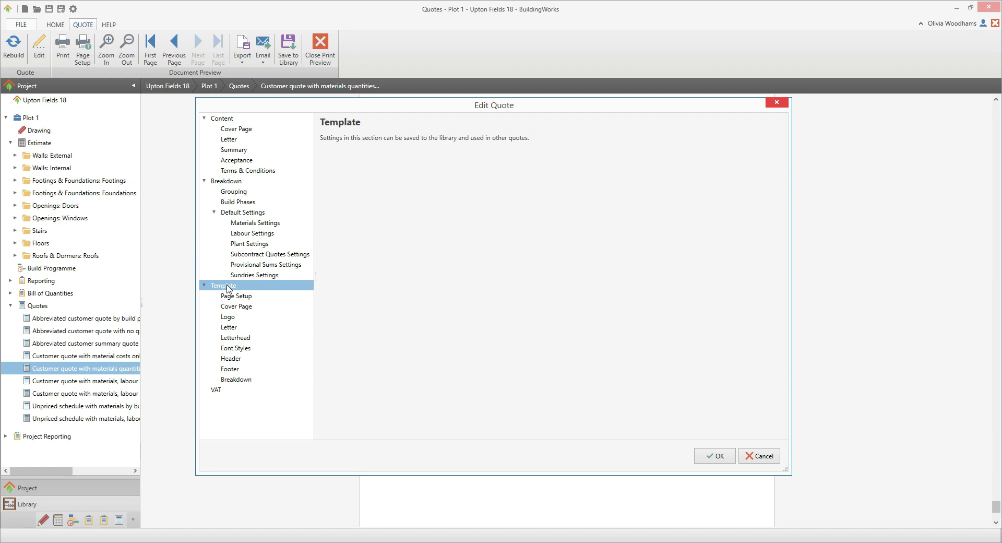
pyautogui.click(254, 297)
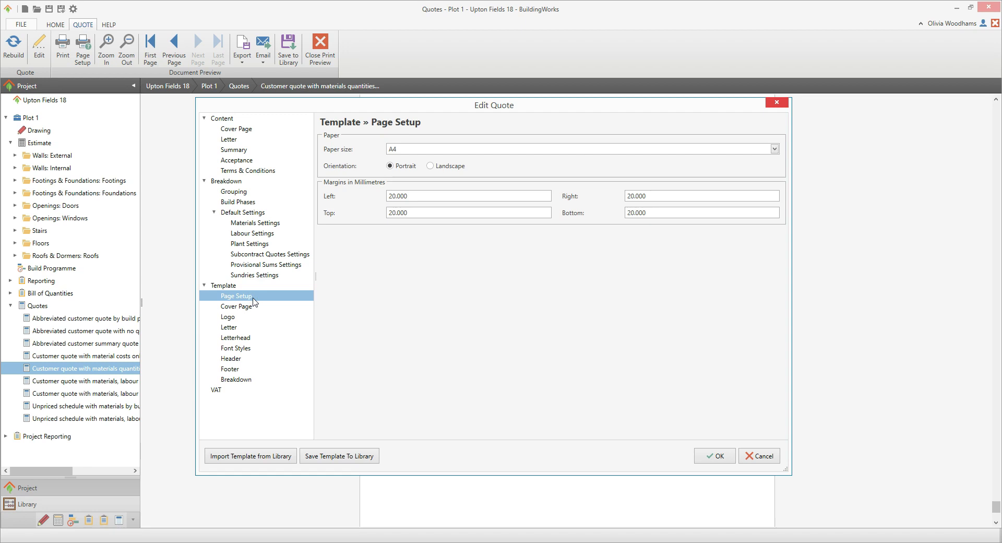
pyautogui.click(247, 338)
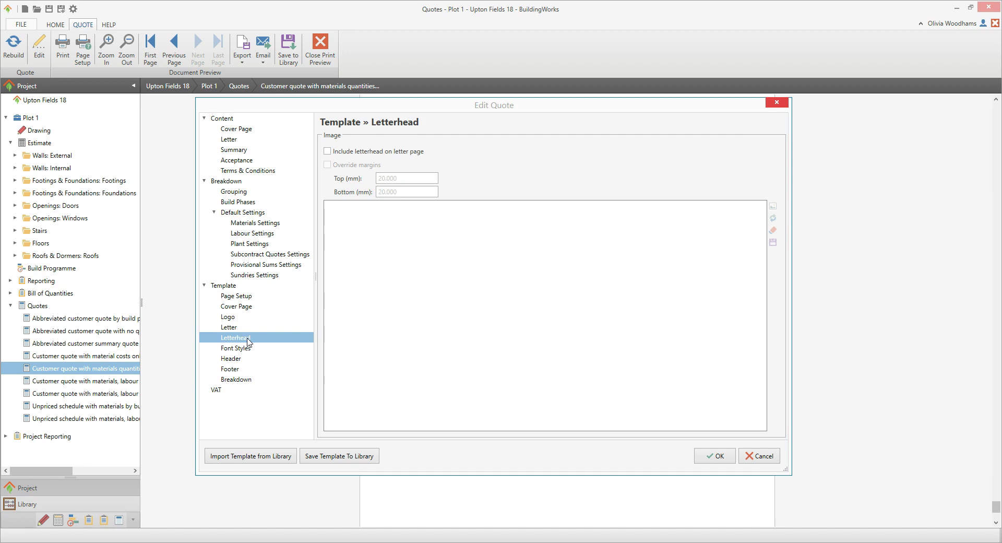
pyautogui.click(242, 342)
pyautogui.click(254, 351)
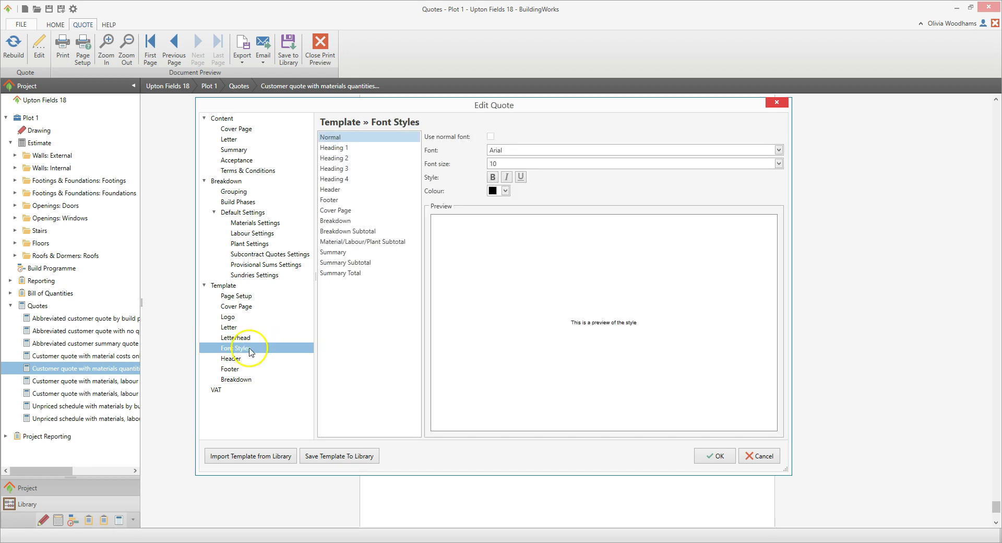
pyautogui.click(249, 359)
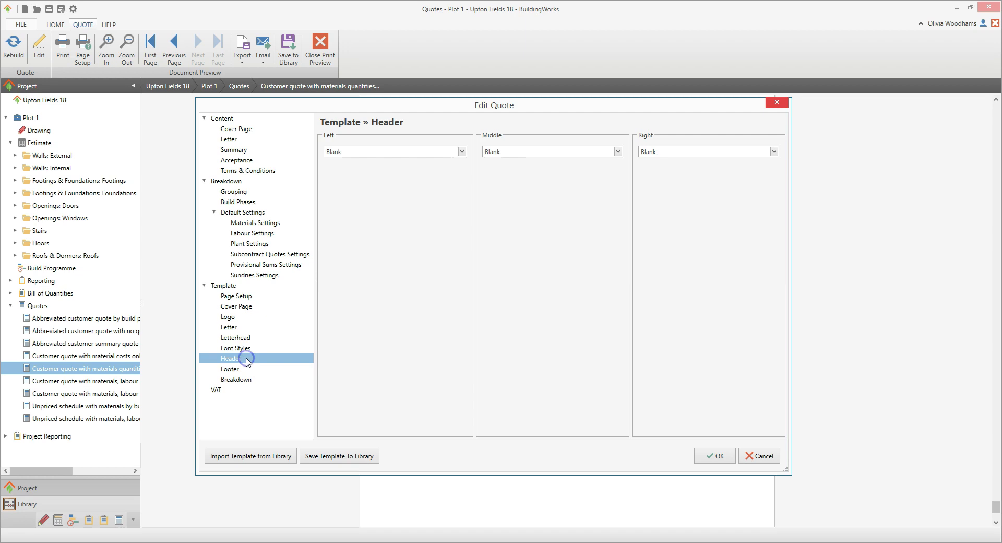
pyautogui.click(247, 371)
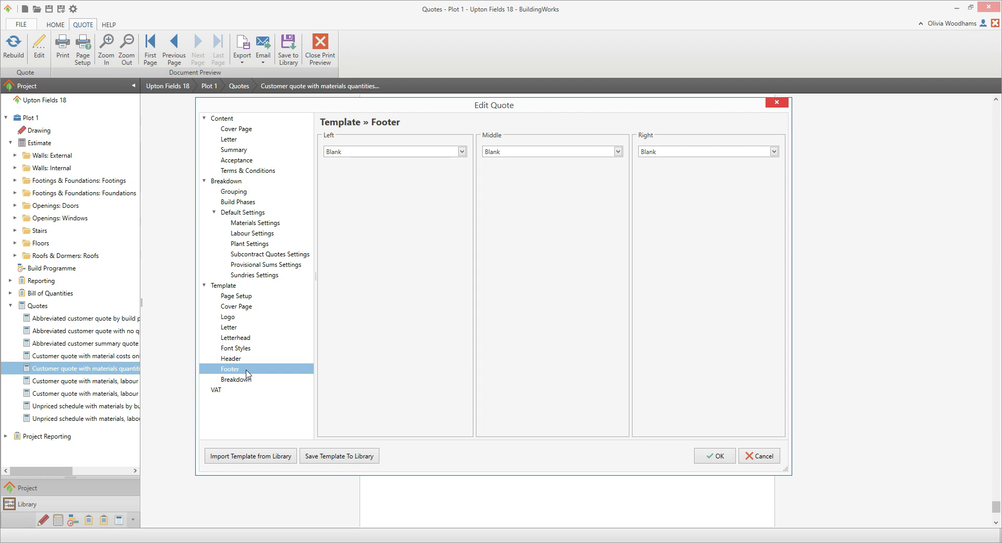
# Check the quote's VAT settings and leave the quote editing without saving changes.
pyautogui.click(217, 391)
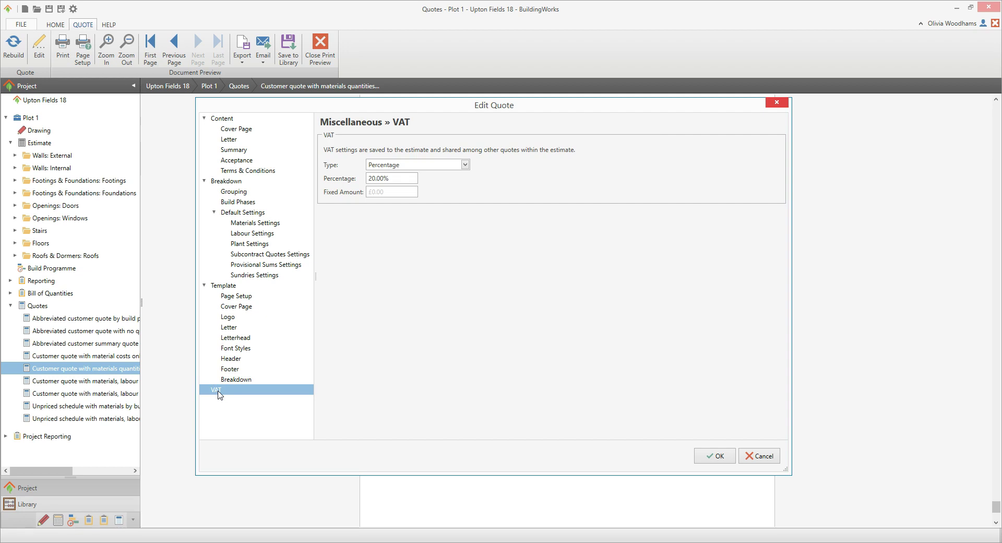
pyautogui.click(32, 524)
pyautogui.click(767, 458)
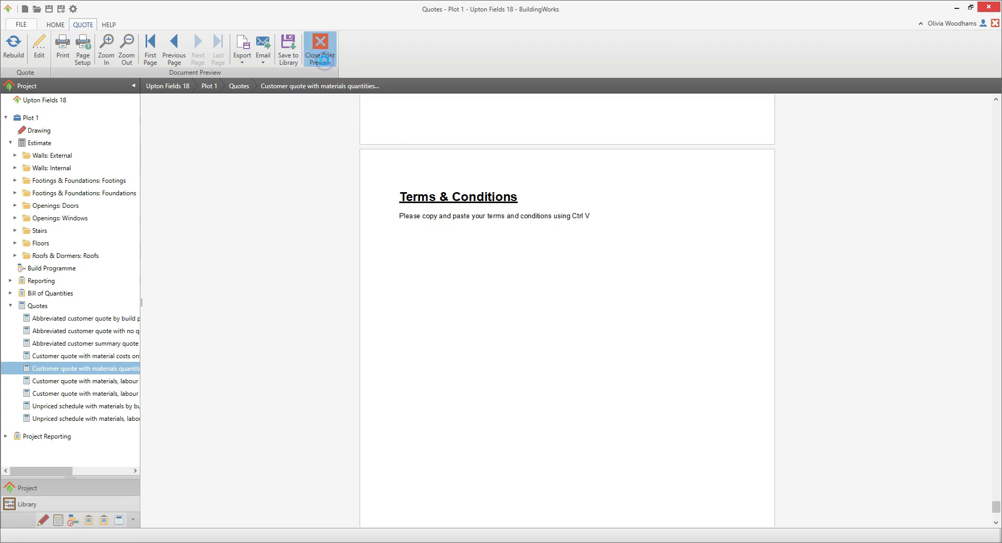
# Switch the preview to the Abbreviated customer quote by build phase and read its Foundations and Footings costs.
pyautogui.click(322, 60)
pyautogui.click(311, 56)
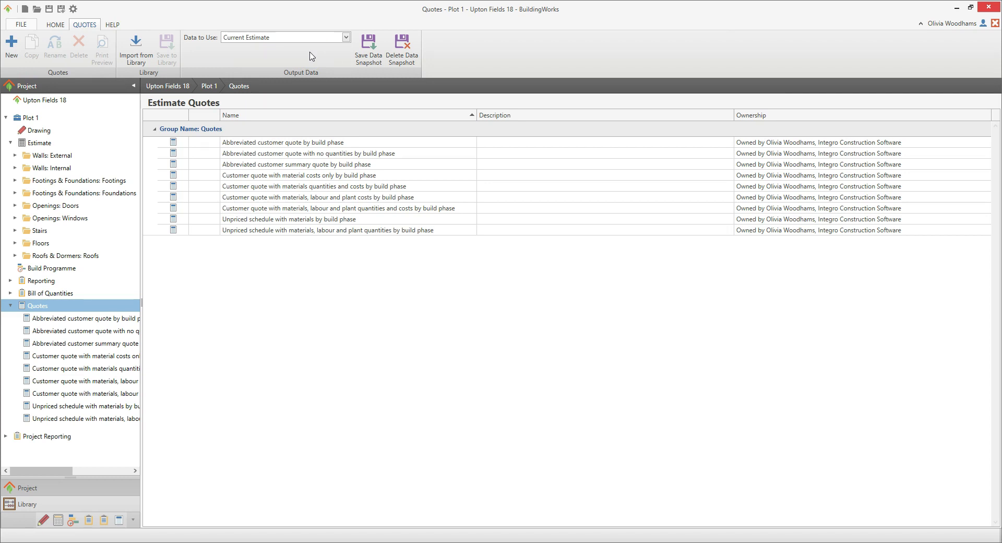
pyautogui.doubleClick(296, 142)
pyautogui.click(295, 142)
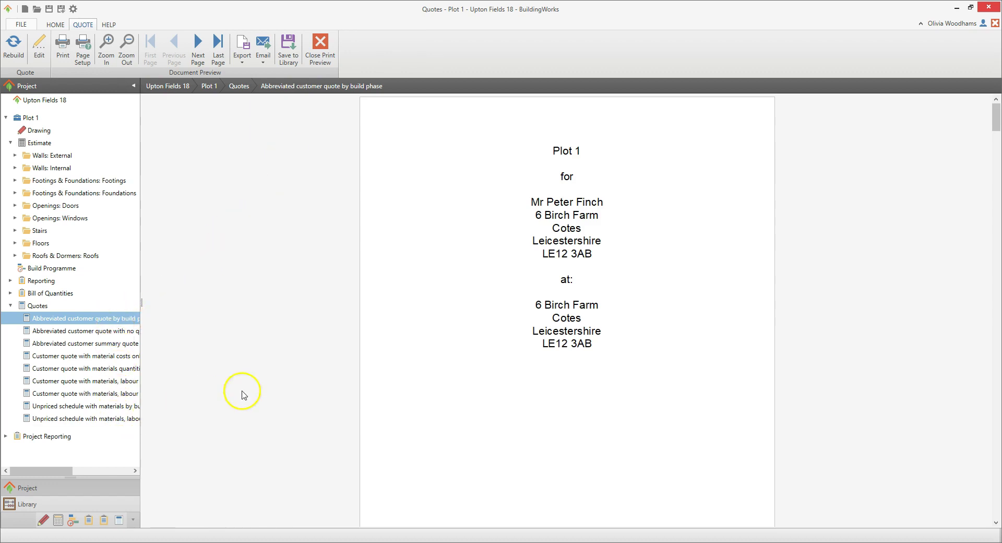
pyautogui.moveTo(995, 118); pyautogui.dragTo(994, 194)
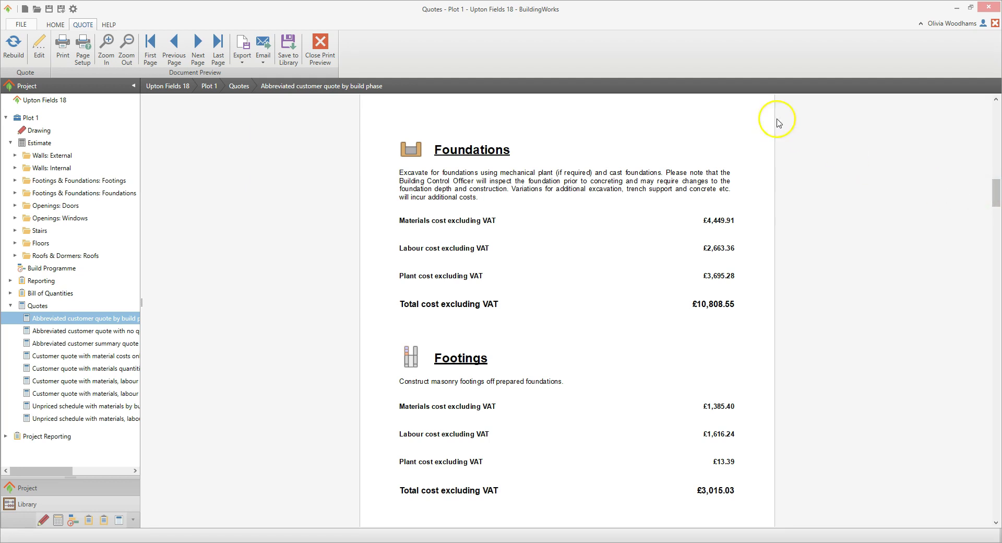
# Save the quote to the library as new quote My Abbreviated customer quote by build phase, keeping build phase images, descriptions and filters.
pyautogui.click(286, 58)
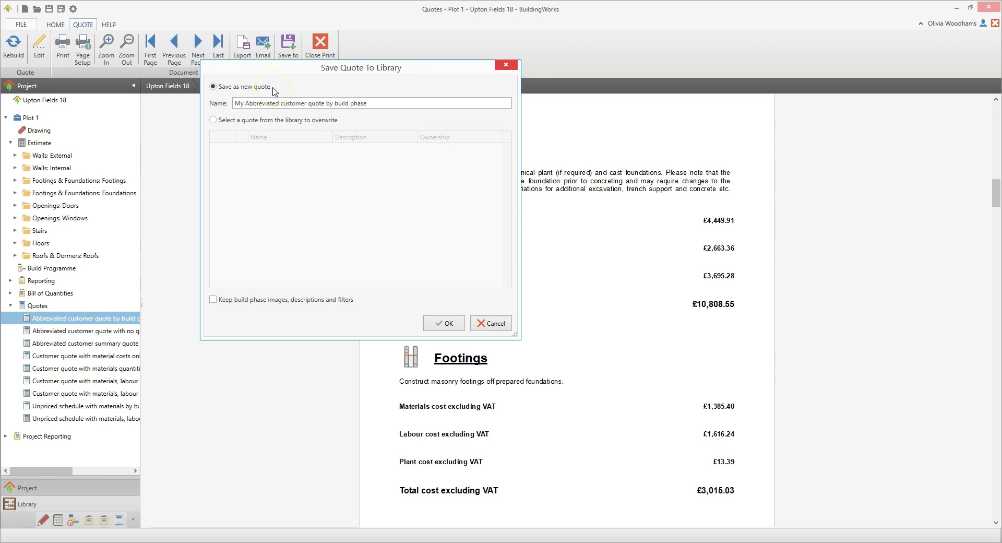
pyautogui.click(383, 103)
pyautogui.click(212, 301)
pyautogui.click(448, 325)
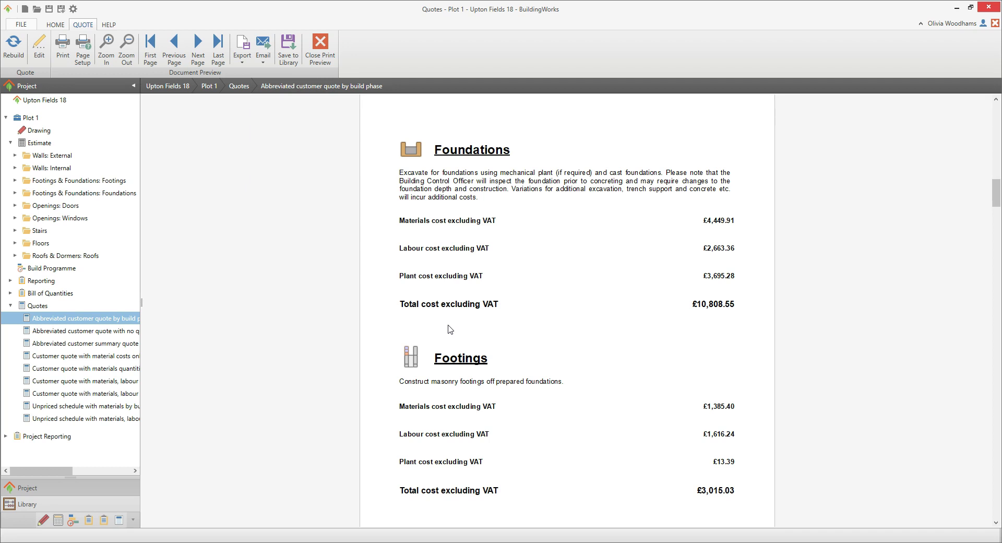
# Print the quote on the HP Deskjet 1510 series printer, increasing the number of copies by one.
pyautogui.click(61, 59)
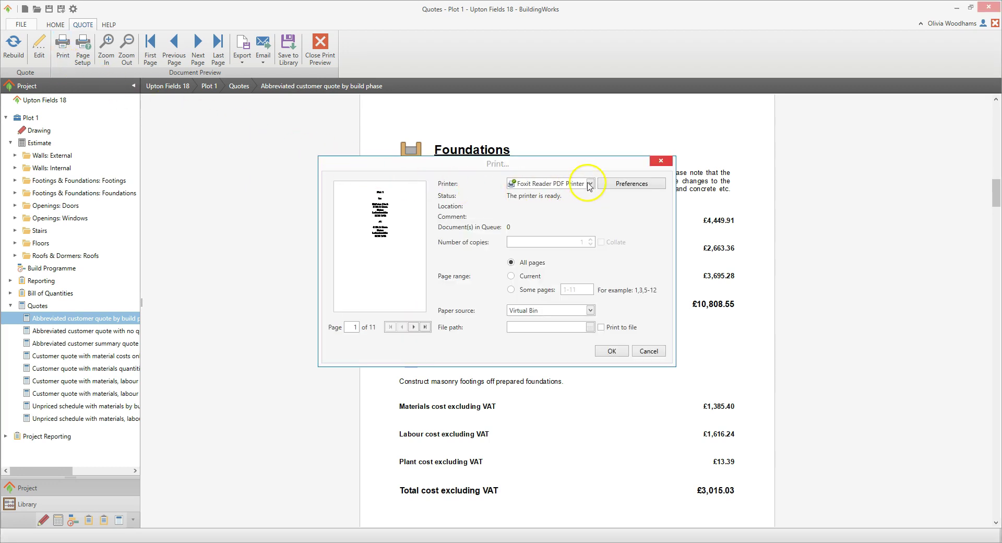
pyautogui.click(589, 184)
pyautogui.click(584, 227)
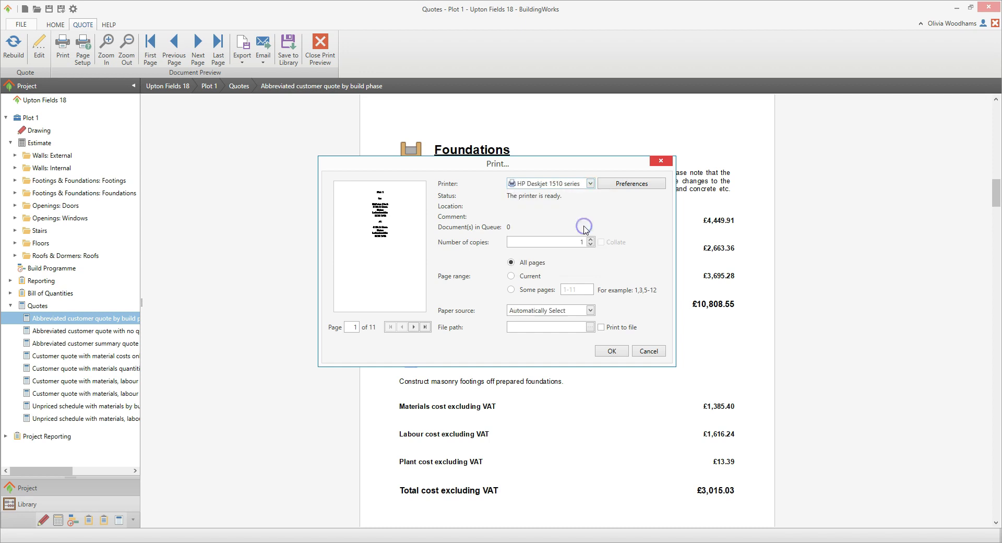
pyautogui.click(590, 239)
pyautogui.click(621, 352)
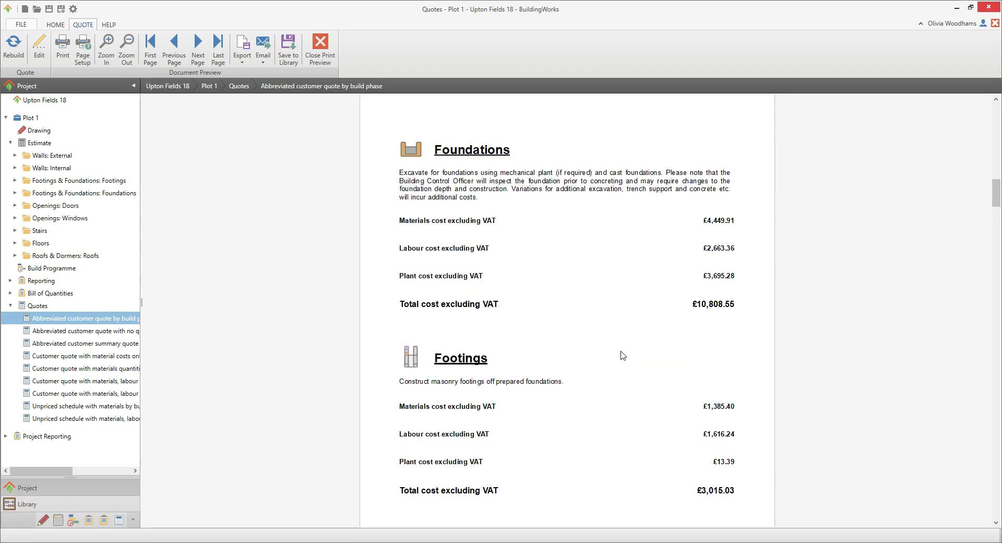
pyautogui.click(623, 381)
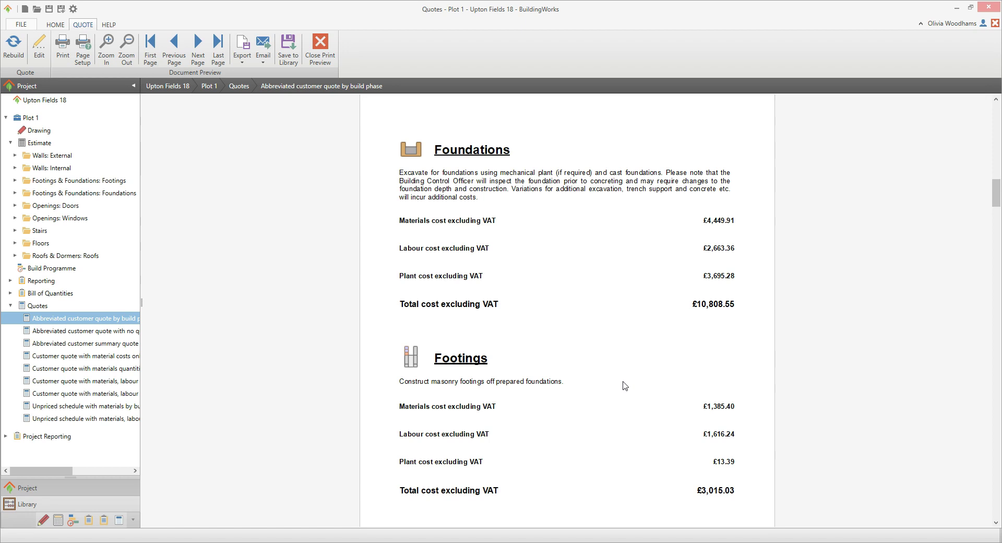
# Export the quote as the PDF Abbreviated customer quote by build phase.pdf into the Job 1 folder.
pyautogui.click(245, 64)
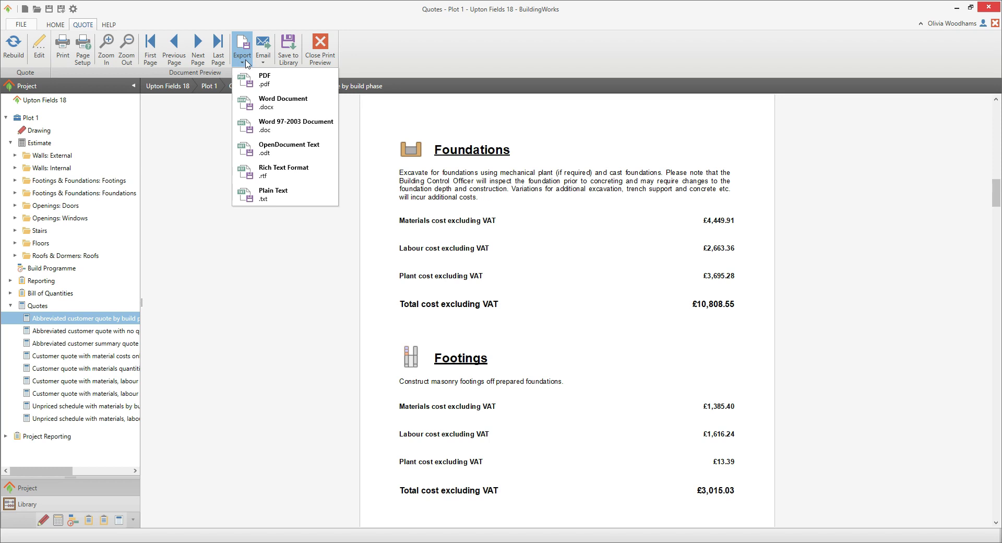
pyautogui.click(286, 85)
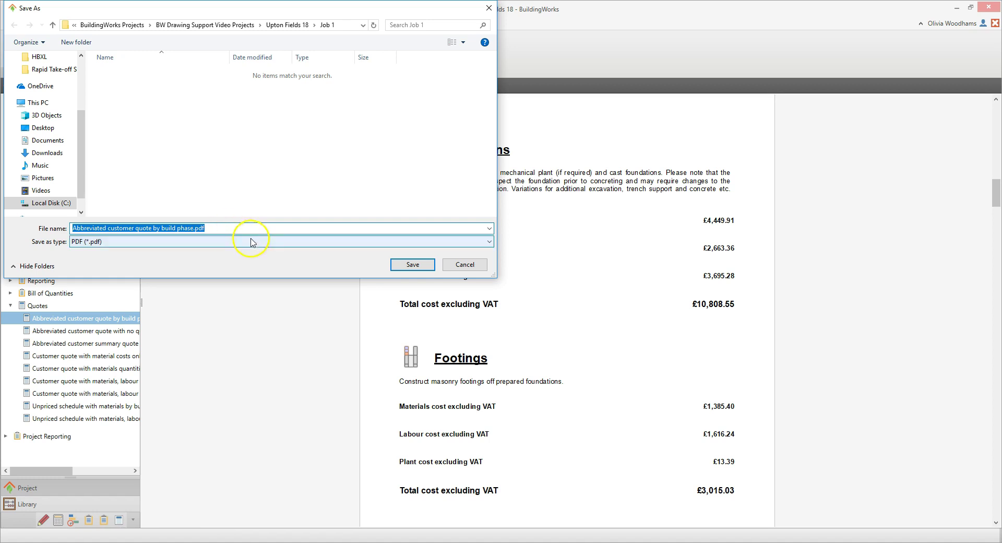
pyautogui.click(423, 269)
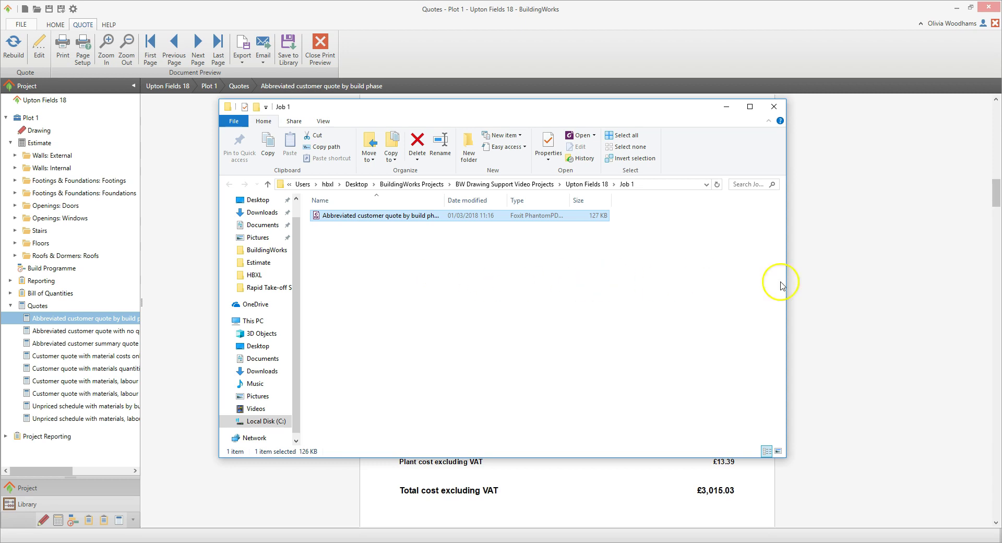
pyautogui.click(848, 283)
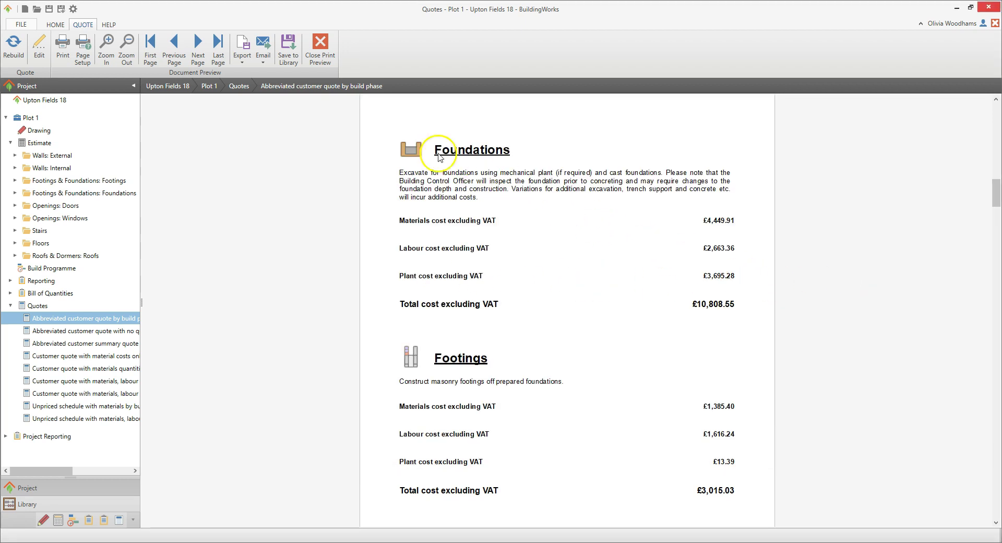
# Close the quote preview and delete the Abbreviated customer quote by build phase from the estimate's quotes.
pyautogui.click(324, 55)
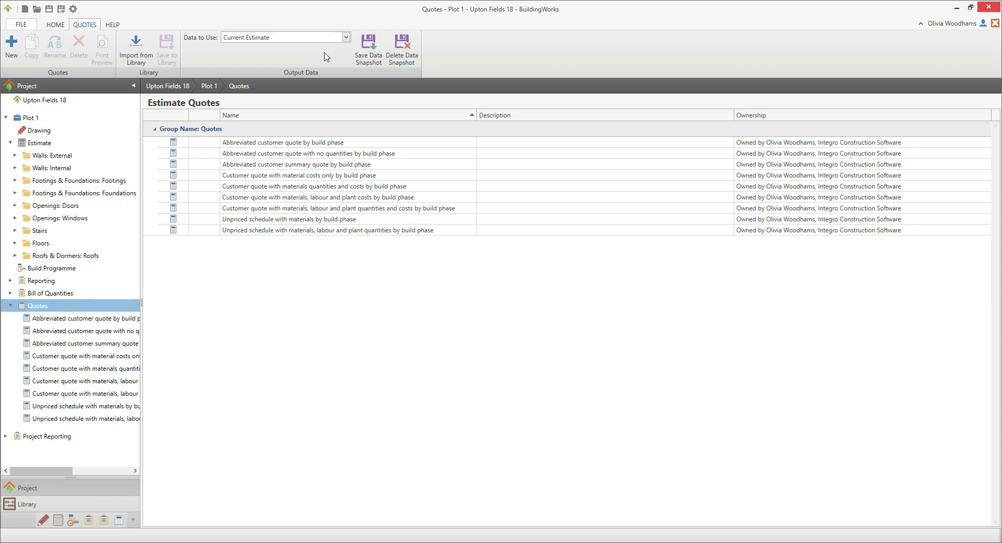
pyautogui.click(294, 143)
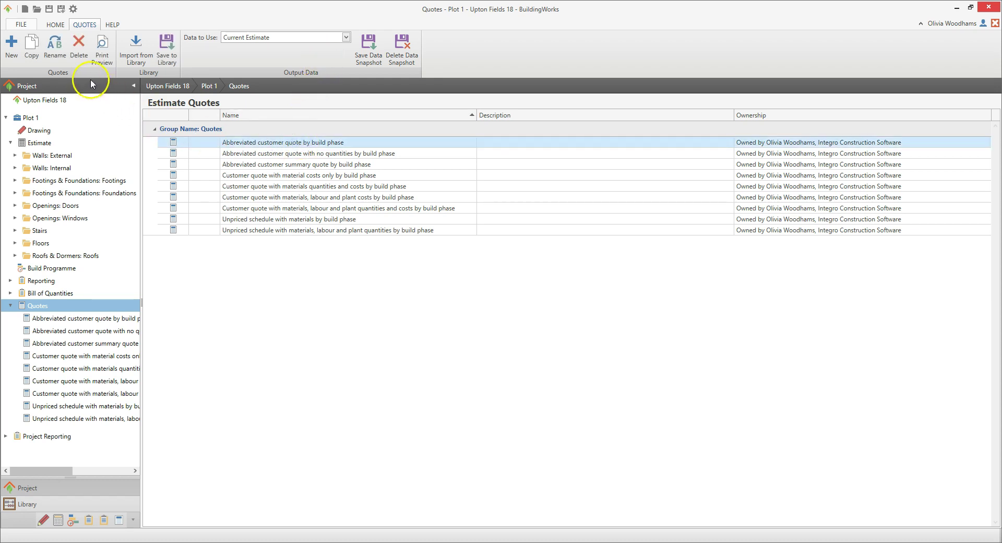
pyautogui.click(77, 56)
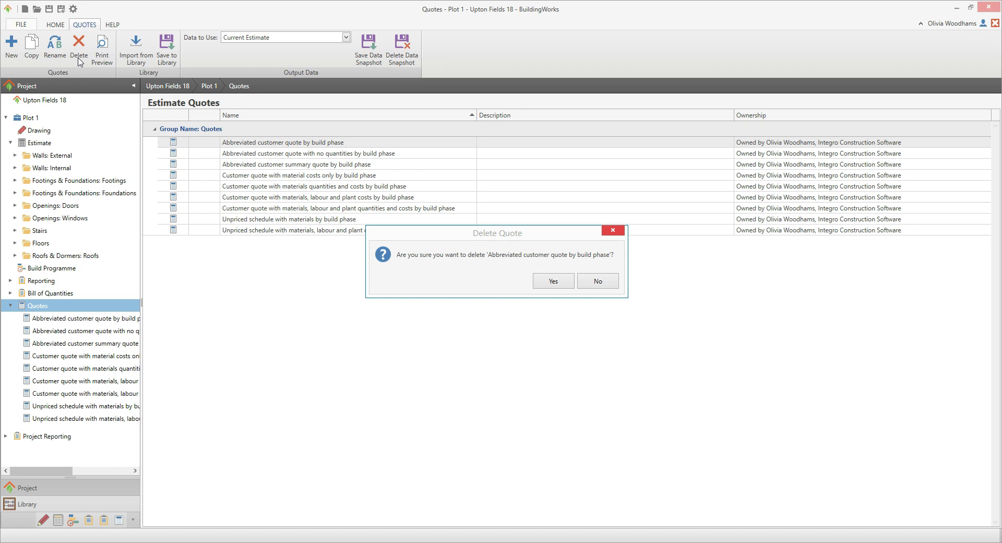
pyautogui.click(563, 283)
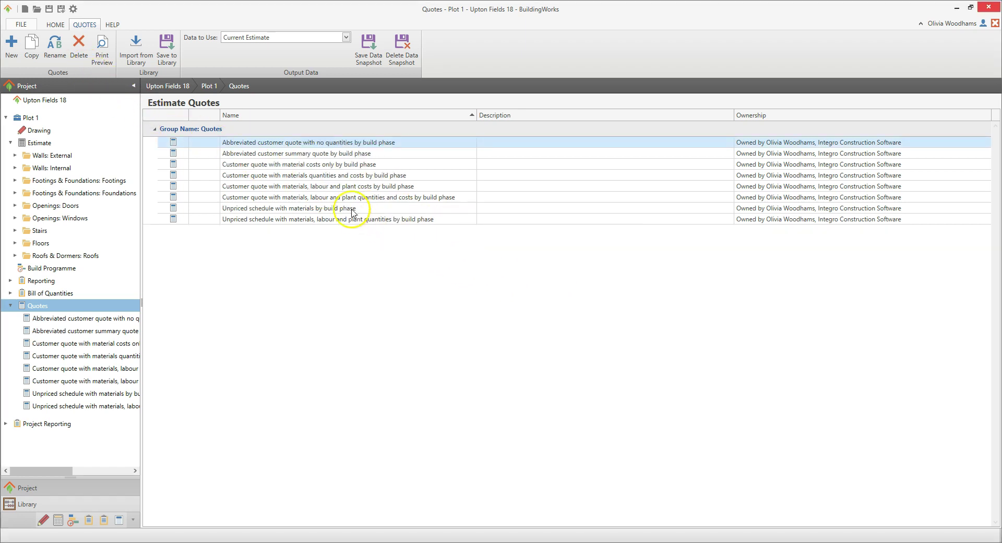
# Import the Abbreviated customer quote by build phase provided by BuildingWorks from the library into the estimate's quotes.
pyautogui.click(143, 64)
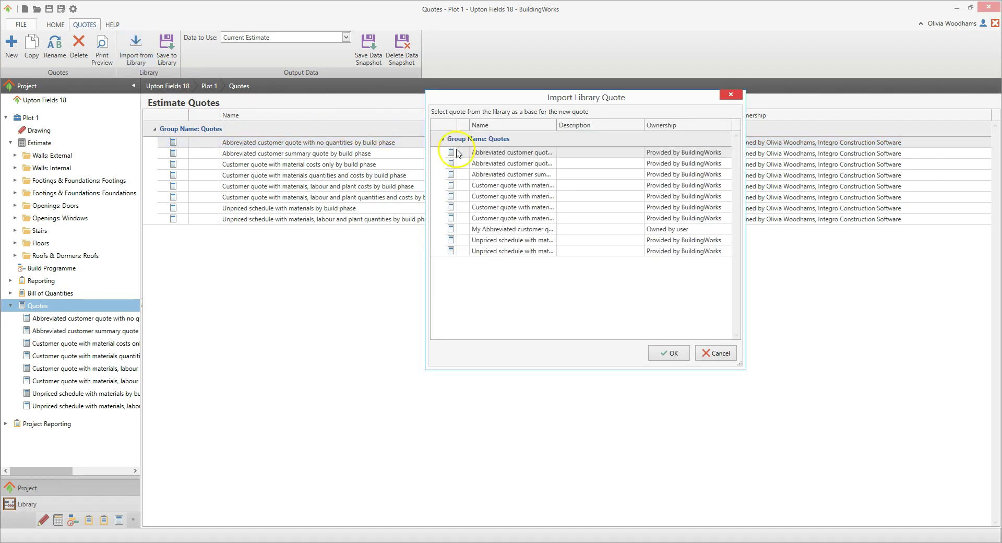
pyautogui.click(480, 153)
pyautogui.click(670, 353)
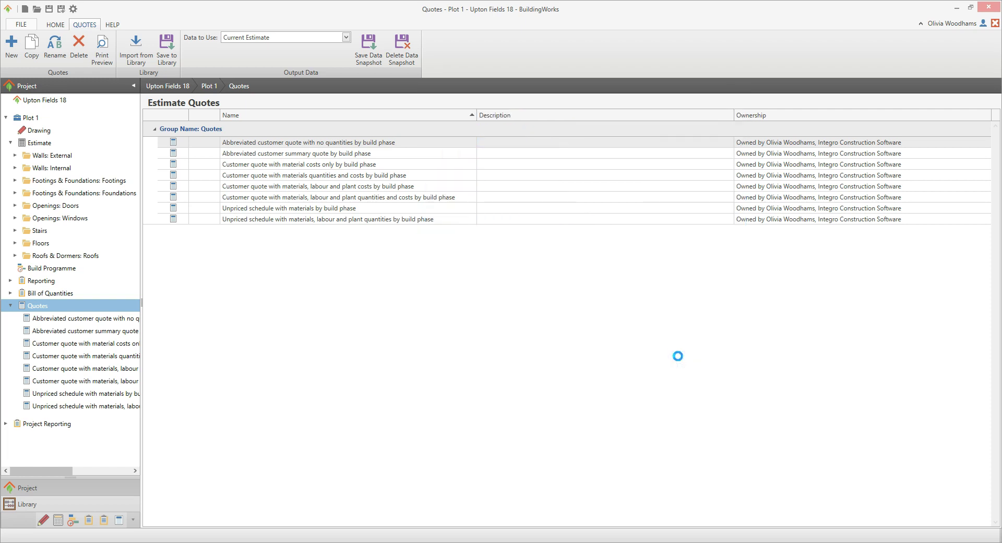